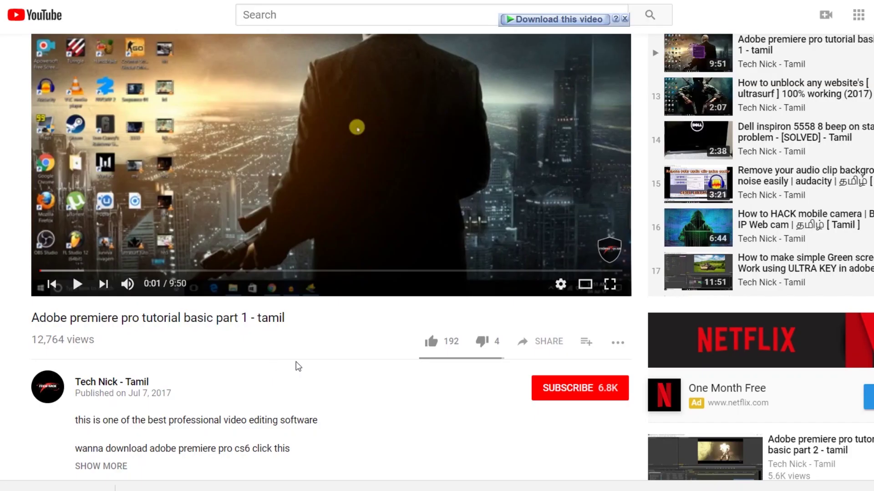
Subscribe to the Tech Nick - Tamil channel and turn on its notifications
{"action": "left_click", "coordinate": [558, 392]}
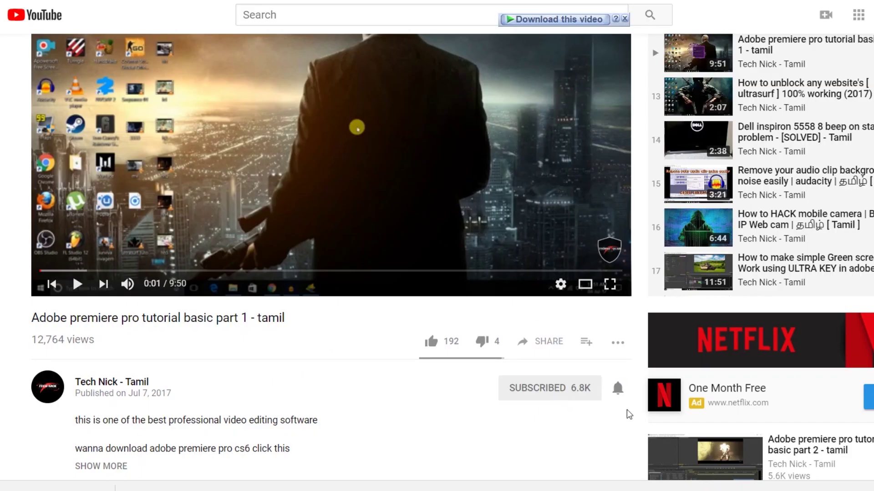
{"action": "left_click", "coordinate": [618, 389]}
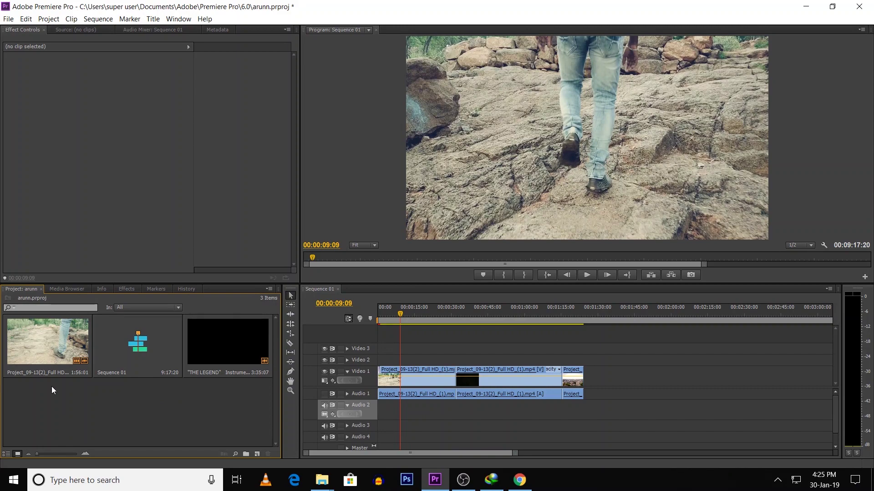
Unlink the audio from the video for all three clips on the Video 1 and Audio 1 tracks
{"action": "left_click_drag", "start_coordinate": [402, 319], "coordinate": [452, 362]}
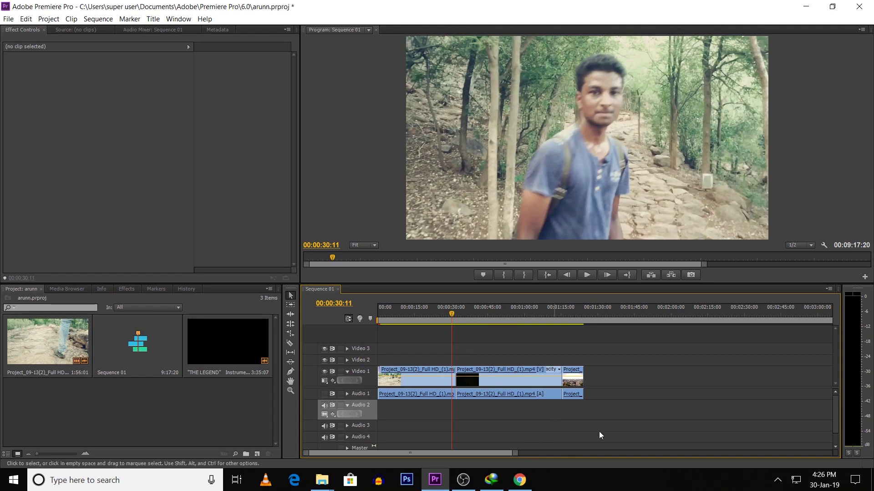
{"action": "left_click_drag", "start_coordinate": [621, 437], "coordinate": [457, 368]}
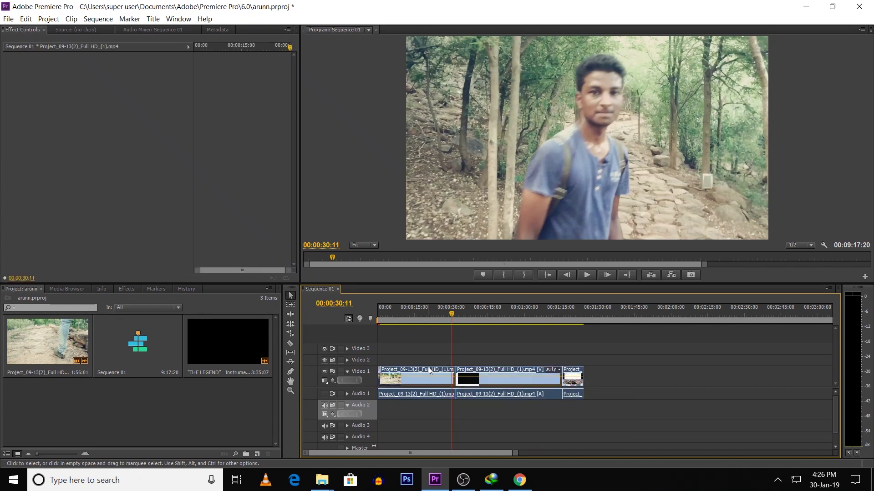
{"action": "left_click_drag", "start_coordinate": [616, 423], "coordinate": [409, 373]}
{"action": "right_click", "coordinate": [408, 373]}
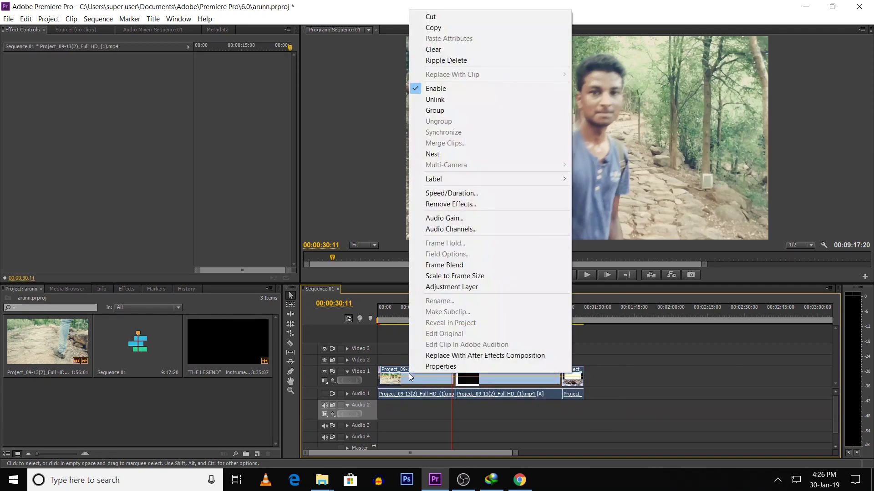
{"action": "left_click", "coordinate": [439, 100]}
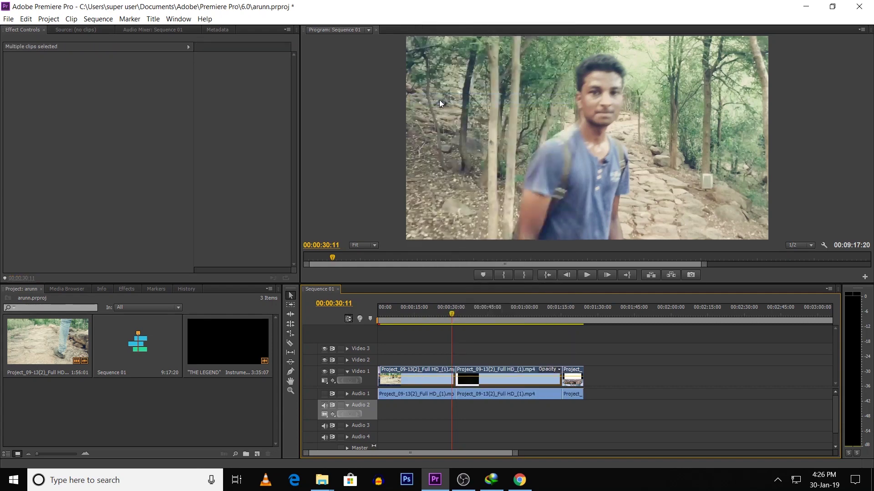
Delete all the unlinked audio clips from the Audio 1 track
{"action": "left_click", "coordinate": [521, 396]}
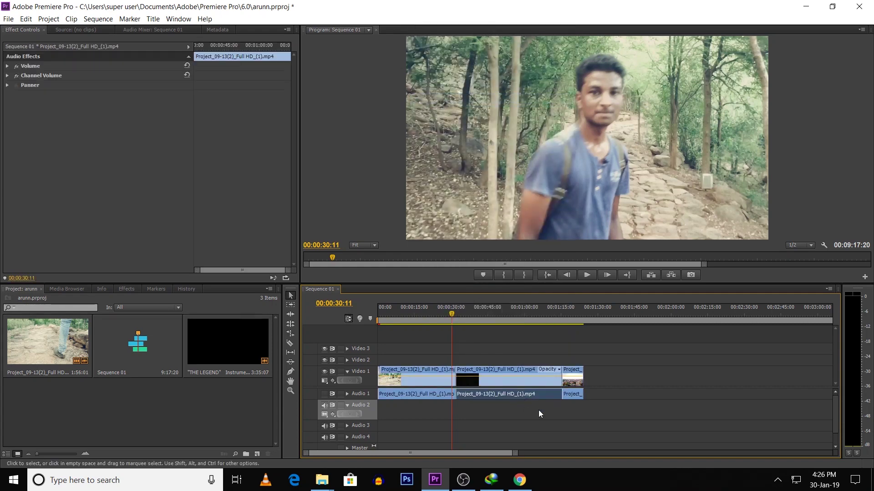
{"action": "left_click_drag", "start_coordinate": [616, 436], "coordinate": [423, 394]}
{"action": "key", "text": "Delete"}
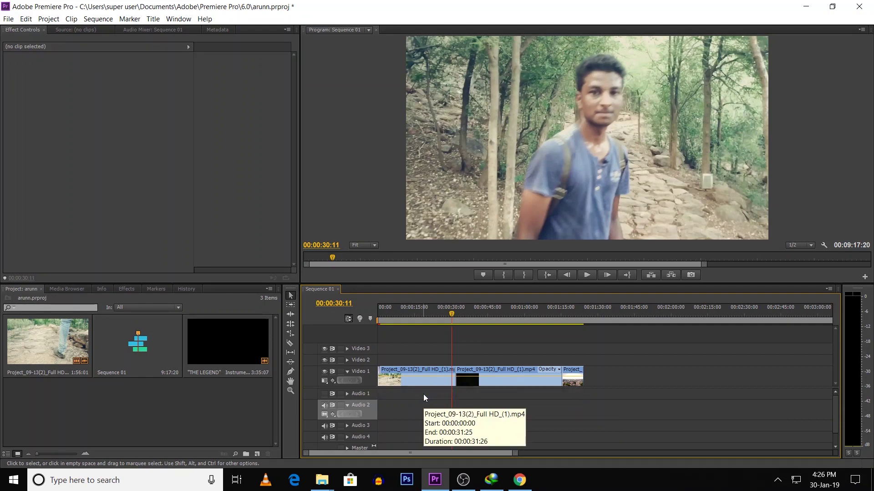
Preview the sequence from its beginning and park the playhead at 00:00:15:25
{"action": "left_click_drag", "start_coordinate": [406, 315], "coordinate": [375, 318]}
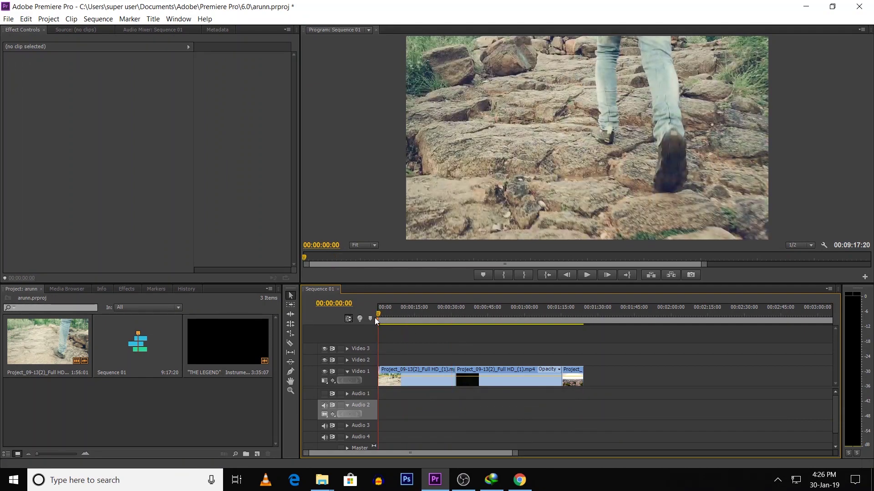
{"action": "left_click_drag", "start_coordinate": [513, 453], "coordinate": [537, 454]}
{"action": "key", "text": "space"}
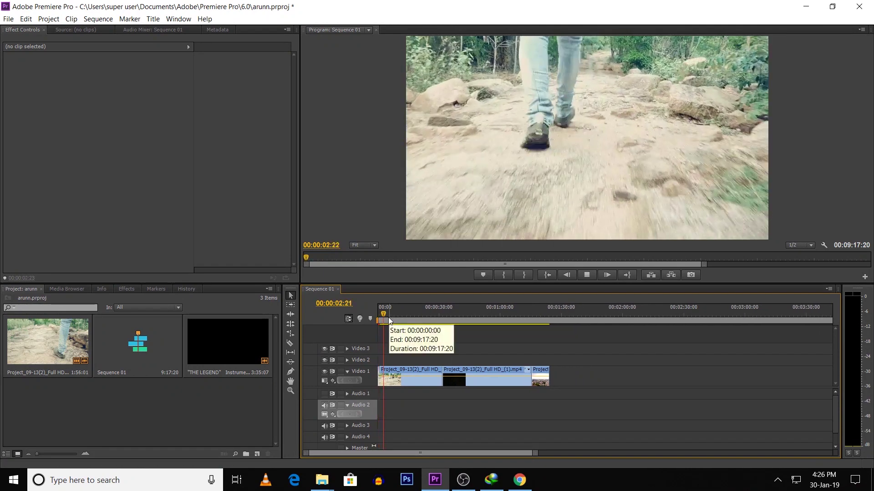
{"action": "left_click", "coordinate": [403, 319]}
{"action": "mouse_move", "coordinate": [406, 319]}
{"action": "left_mouse_down"}
{"action": "mouse_move", "coordinate": [375, 319]}
{"action": "mouse_move", "coordinate": [386, 312]}
{"action": "mouse_move", "coordinate": [411, 324]}
{"action": "left_mouse_up"}
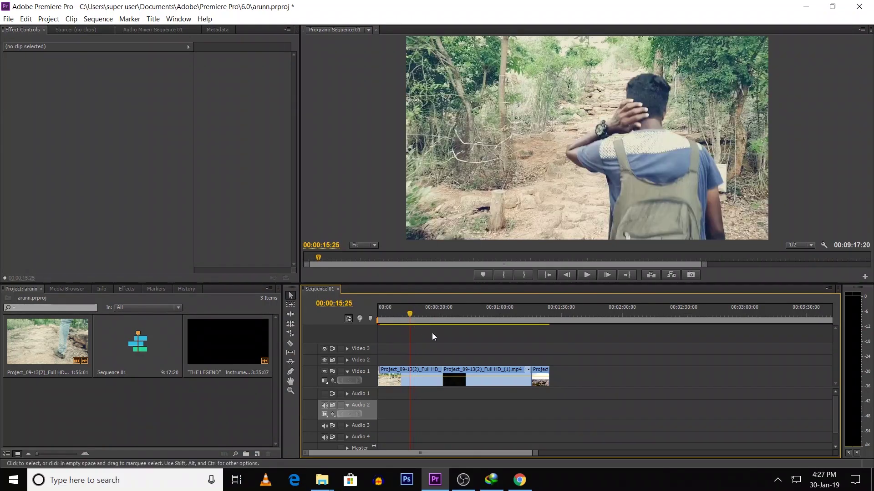
Switch to Chrome and search YouTube for "no copyrights music"
{"action": "left_click", "coordinate": [805, 6]}
{"action": "left_click", "coordinate": [525, 481]}
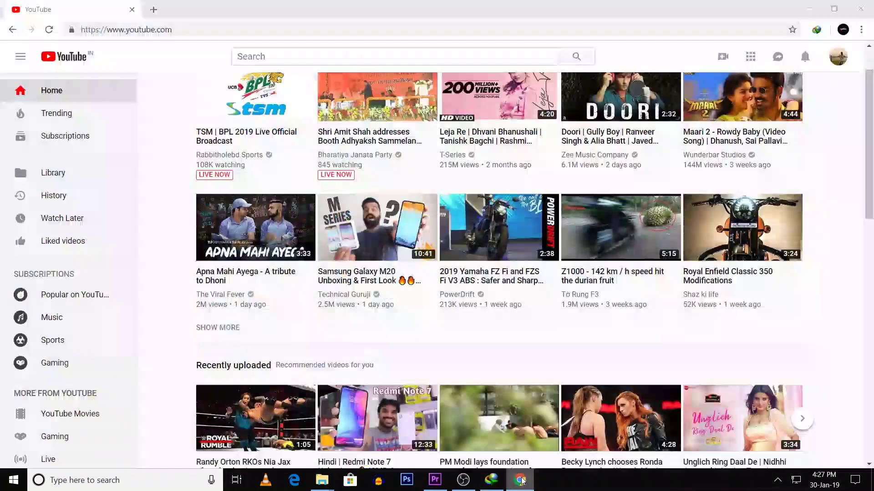
{"action": "left_click", "coordinate": [463, 60]}
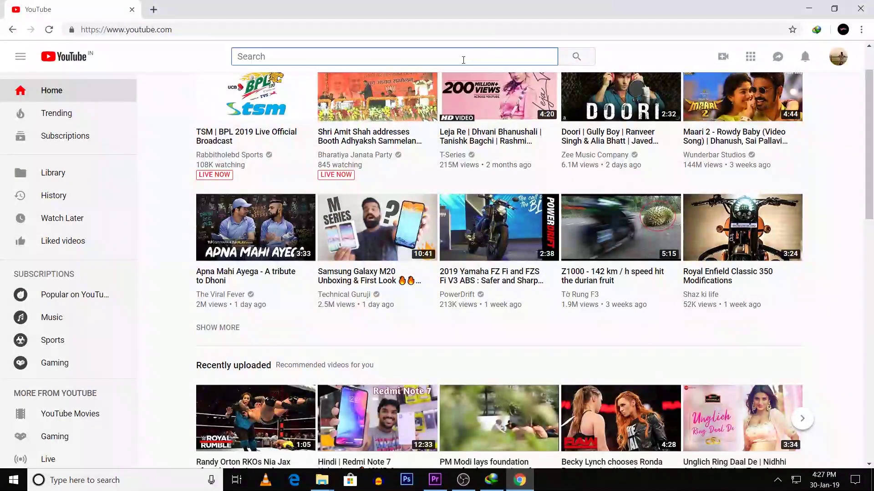
{"action": "type", "text": "n"}
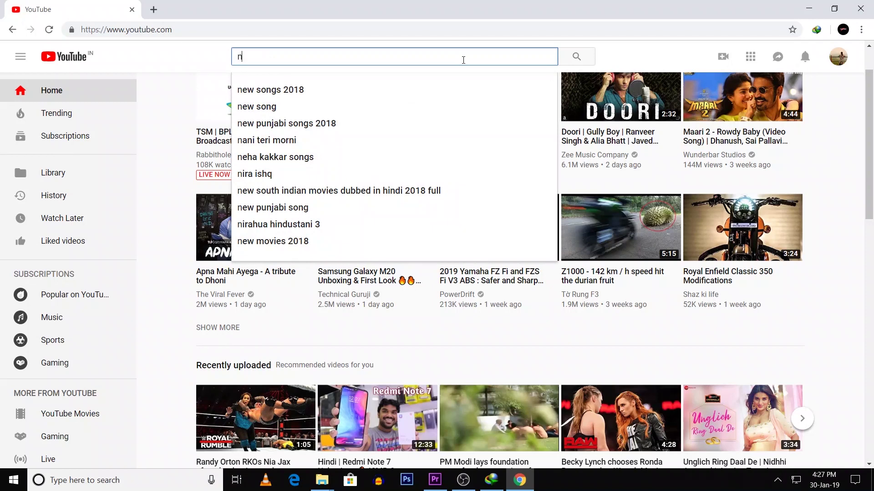
{"action": "type", "text": "o c"}
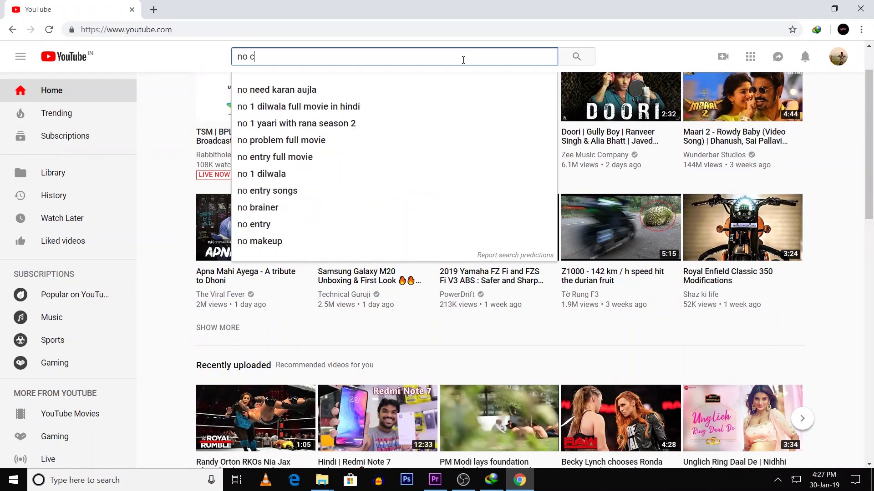
{"action": "type", "text": "opyrights"}
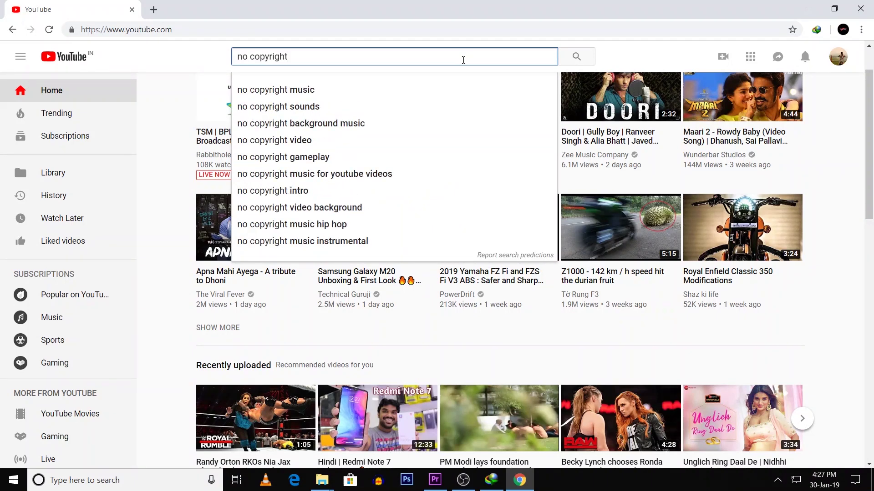
{"action": "type", "text": " music"}
{"action": "key", "text": "Return"}
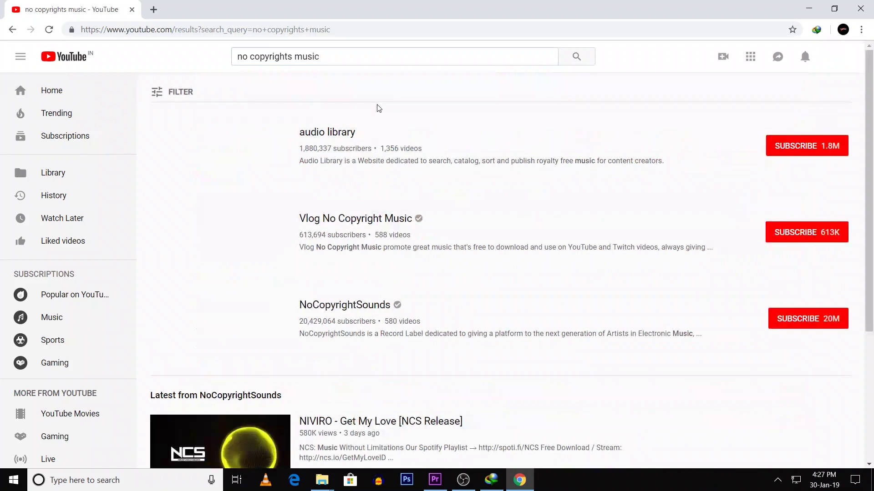
Look through the results and refine the search to "vlog no copyright music travel"
{"action": "scroll", "coordinate": [384, 188], "scroll_direction": "down", "scroll_amount": 1}
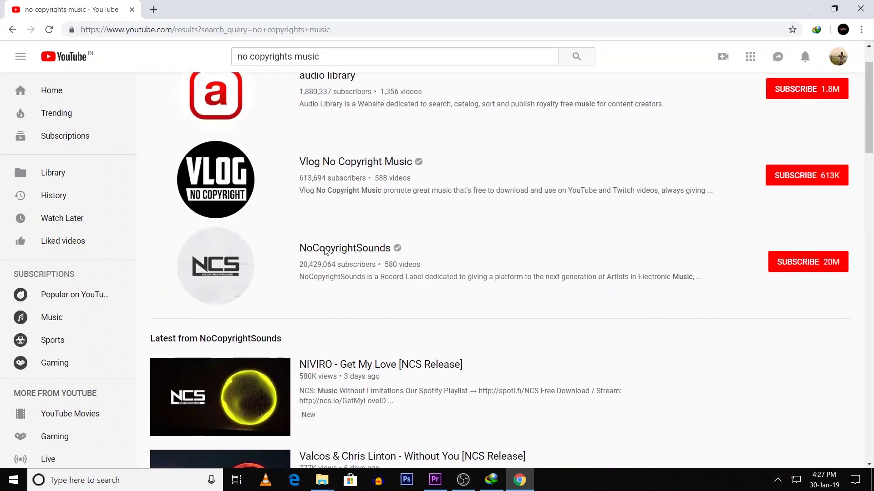
{"action": "scroll", "coordinate": [326, 251], "scroll_direction": "down", "scroll_amount": 2}
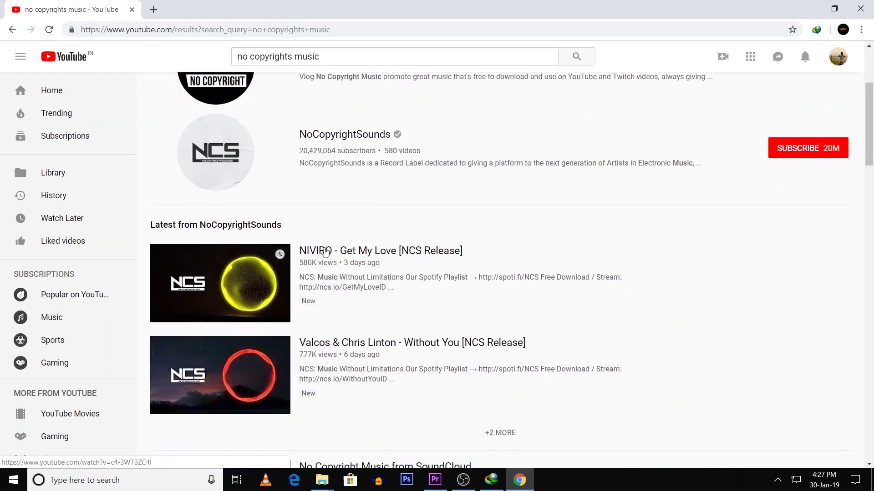
{"action": "scroll", "coordinate": [566, 260], "scroll_direction": "down", "scroll_amount": 2}
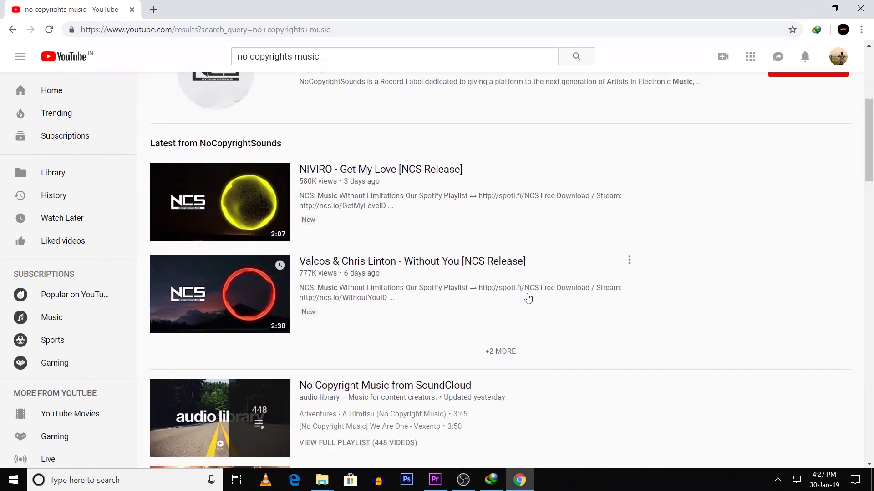
{"action": "left_click_drag", "start_coordinate": [870, 148], "coordinate": [872, 102]}
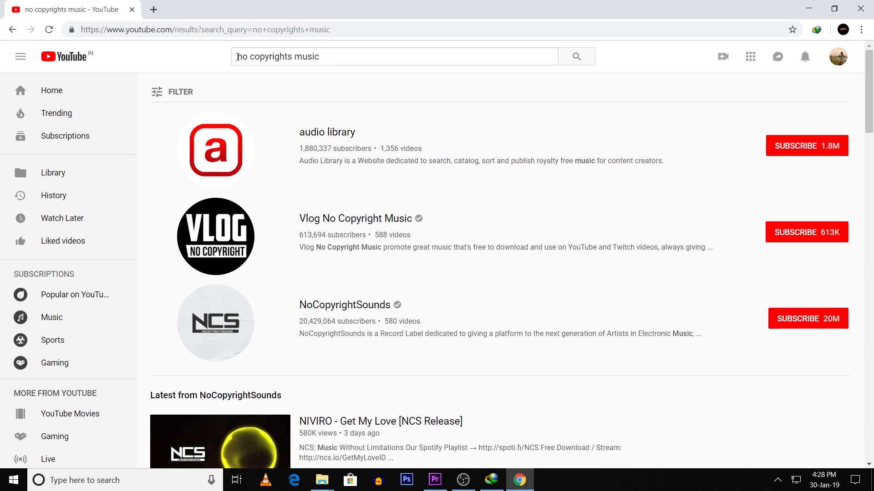
{"action": "left_click", "coordinate": [239, 57]}
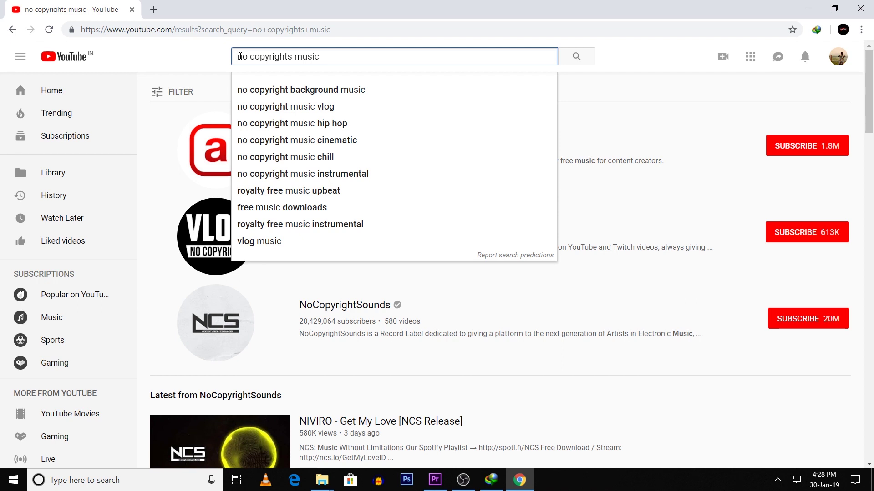
{"action": "type", "text": "vlog"}
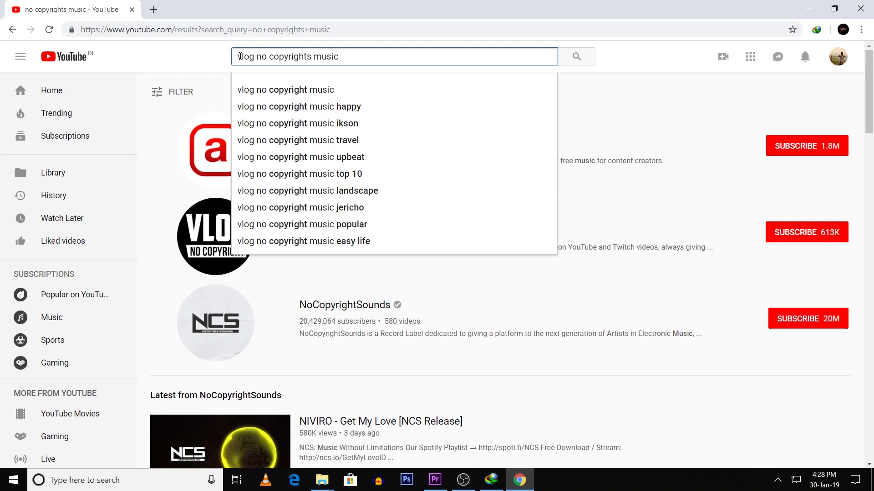
{"action": "left_click", "coordinate": [381, 146]}
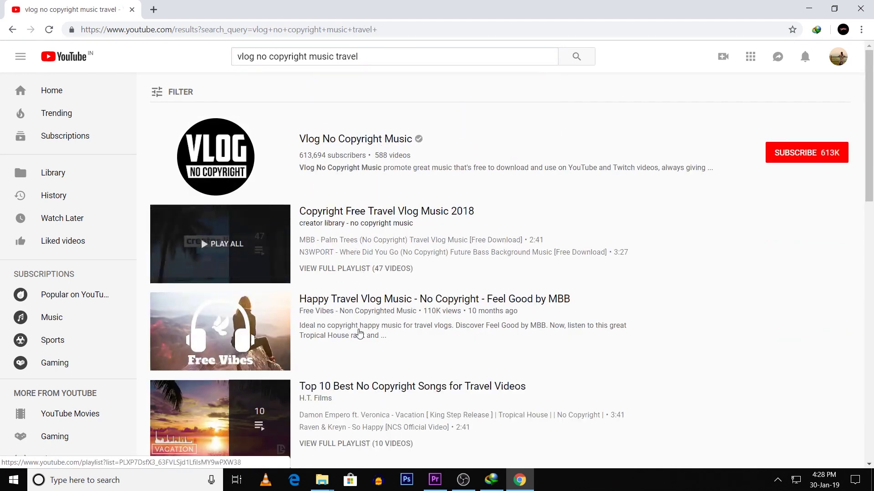
Preview the "Happy Travel Vlog Music - No Copyright - Feel Good by MBB" video and return to the results
{"action": "scroll", "coordinate": [739, 150], "scroll_direction": "down", "scroll_amount": 6}
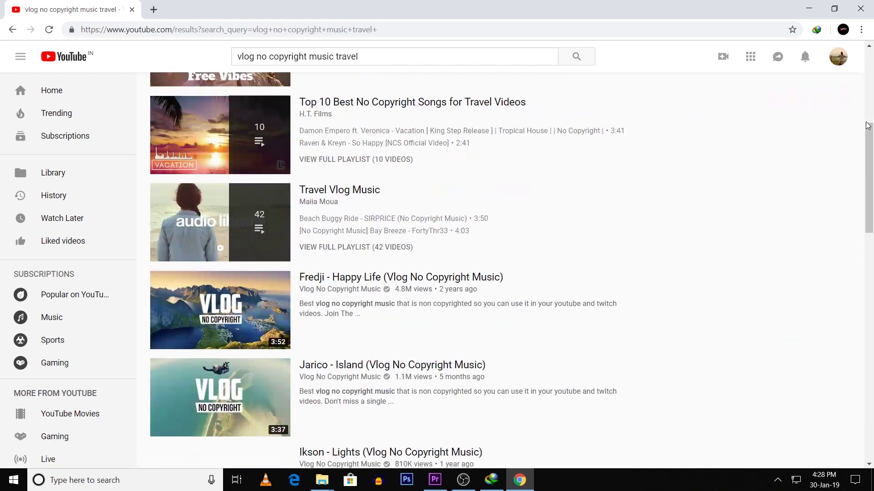
{"action": "scroll", "coordinate": [868, 132], "scroll_direction": "down", "scroll_amount": 4}
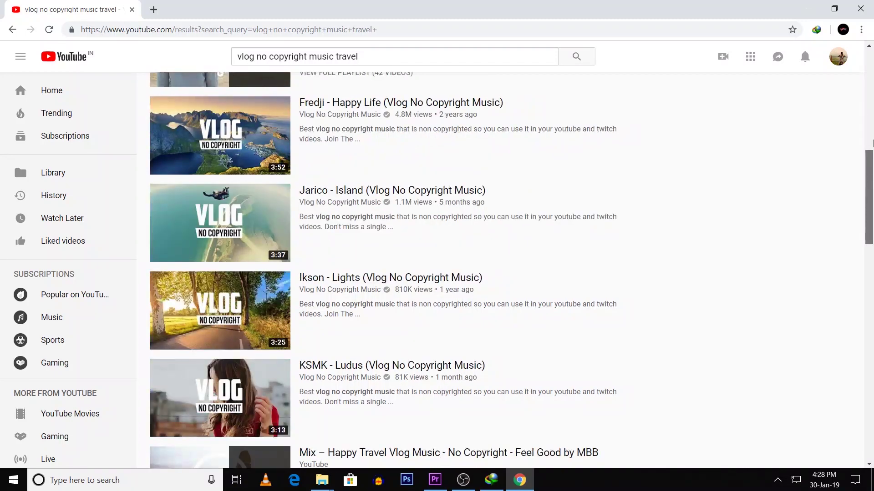
{"action": "scroll", "coordinate": [867, 144], "scroll_direction": "up", "scroll_amount": 5}
{"action": "left_click", "coordinate": [210, 86]}
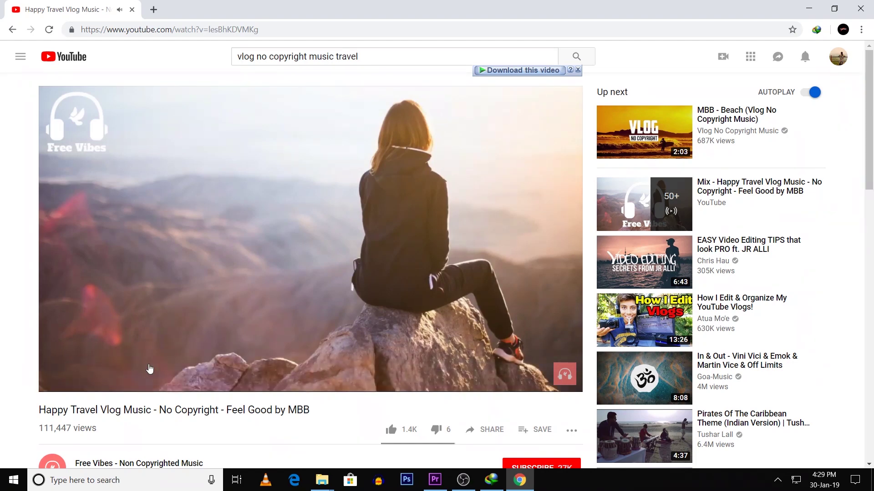
{"action": "key", "text": "alt+Left"}
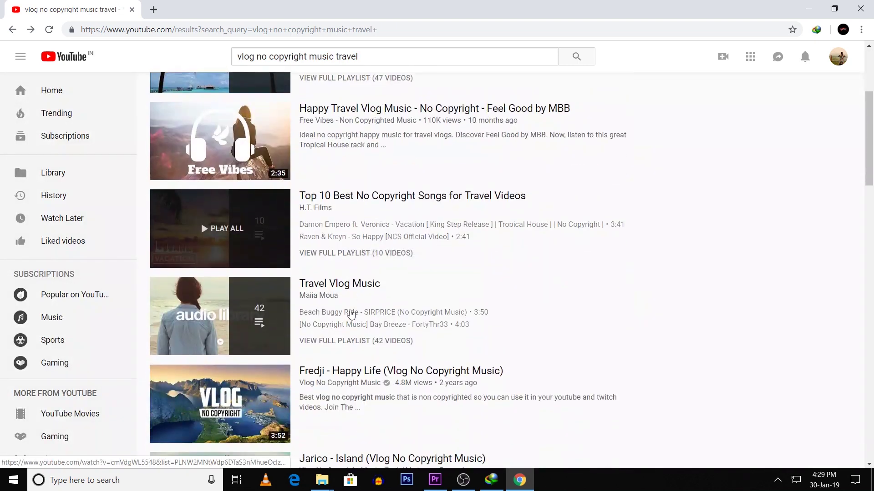
Look through the travel music results, and change the YouTube search to "rap music no copyright music"
{"action": "scroll", "coordinate": [351, 313], "scroll_direction": "down", "scroll_amount": 2}
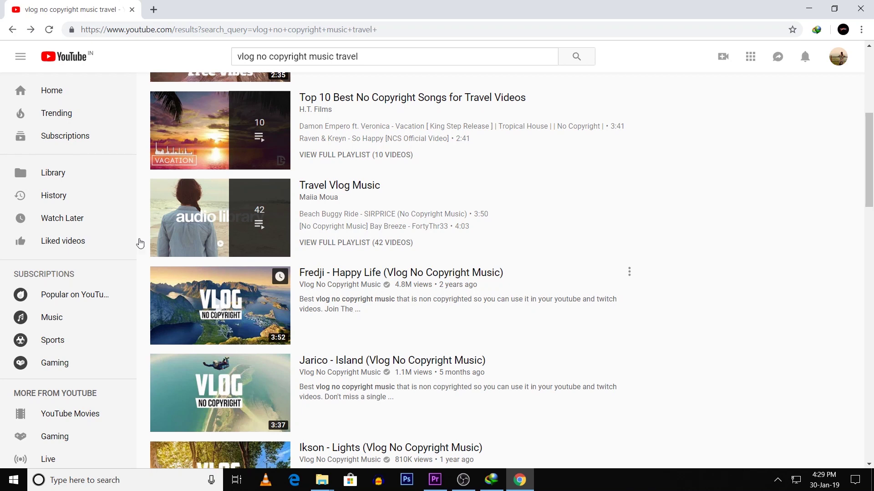
{"action": "scroll", "coordinate": [389, 296], "scroll_direction": "up", "scroll_amount": 3}
{"action": "scroll", "coordinate": [388, 298], "scroll_direction": "up", "scroll_amount": 2}
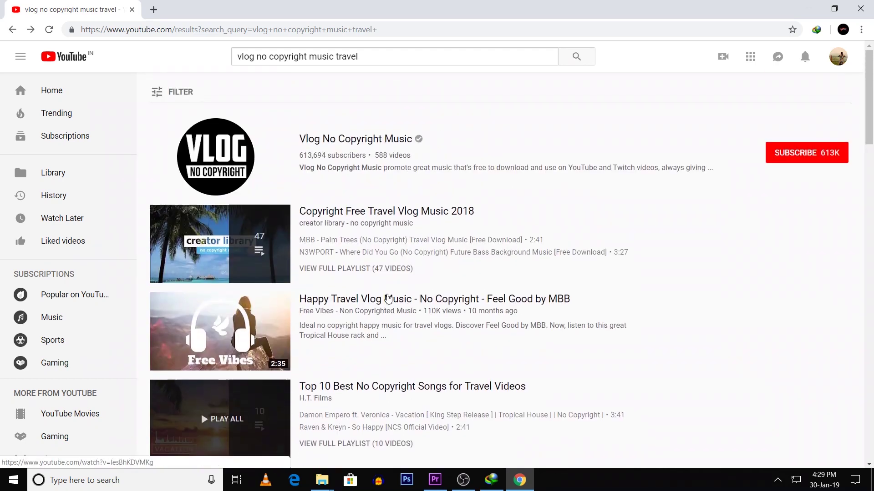
{"action": "left_click", "coordinate": [258, 58]}
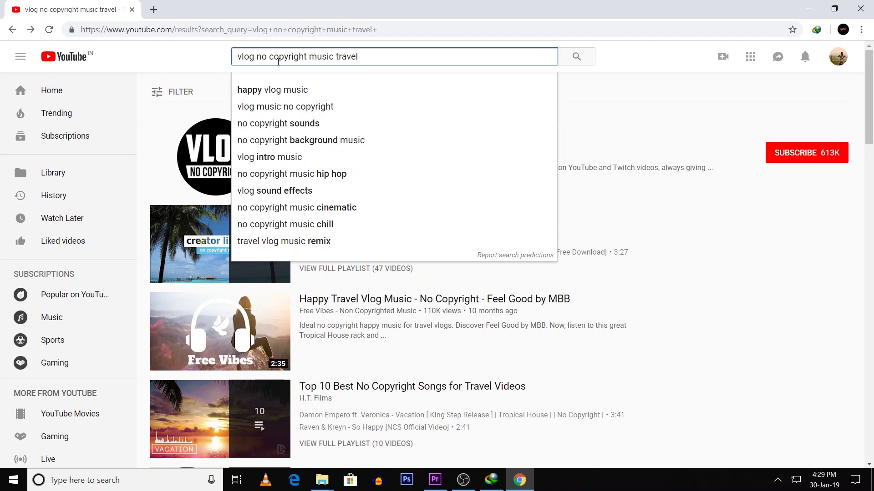
{"action": "key", "text": "BackSpace"}
{"action": "key", "text": "BackSpace"}
{"action": "key", "text": "BackSpace"}
{"action": "key", "text": "BackSpace"}
{"action": "key", "text": "BackSpace"}
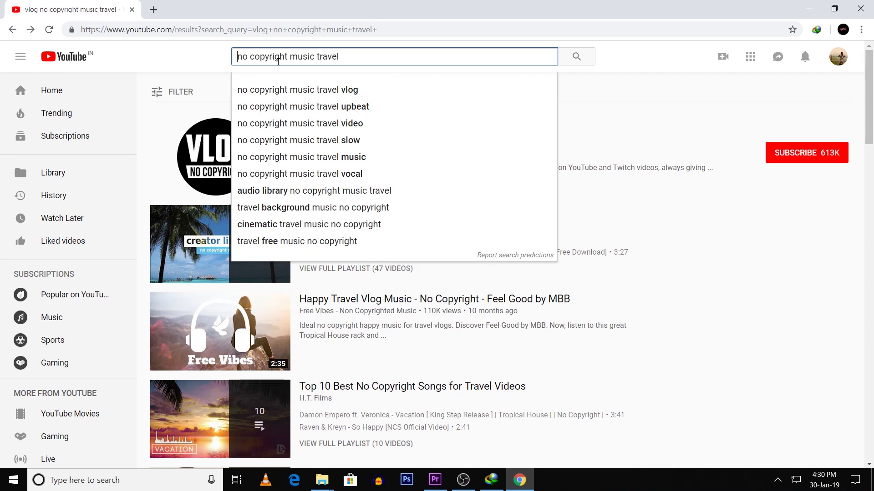
{"action": "type", "text": "rap musi"}
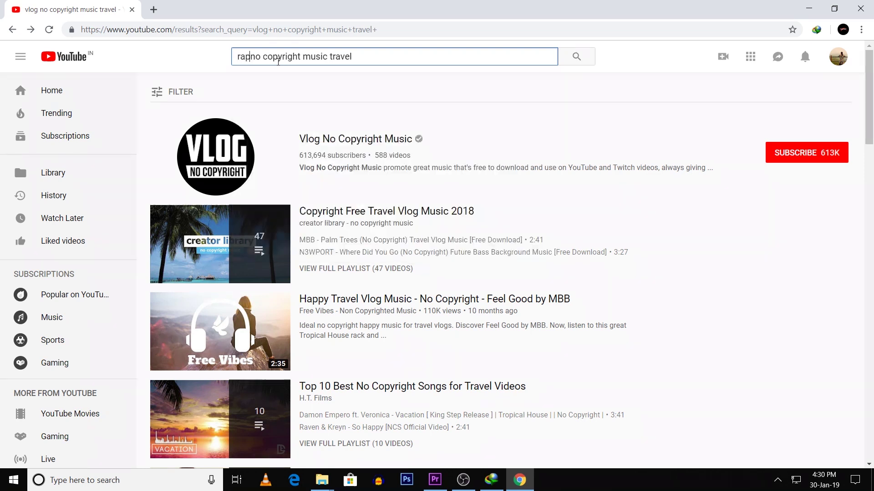
{"action": "type", "text": "c"}
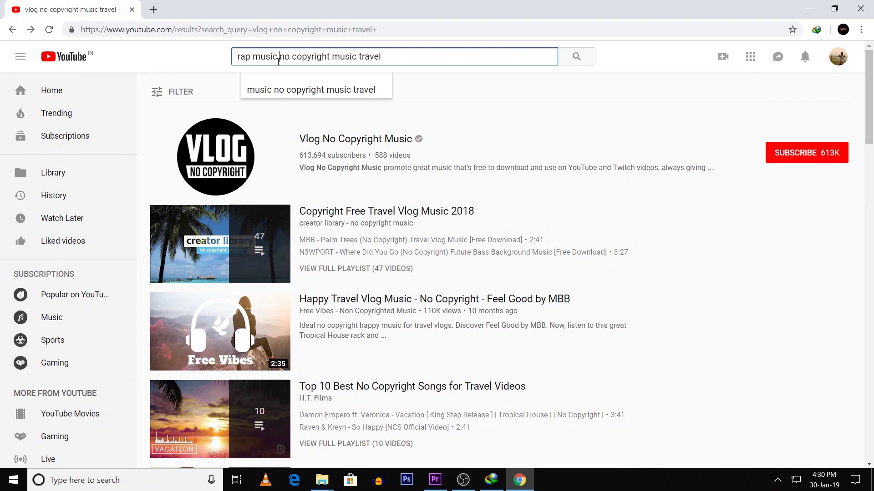
{"action": "left_click_drag", "start_coordinate": [379, 57], "coordinate": [359, 52]}
{"action": "key", "text": "BackSpace"}
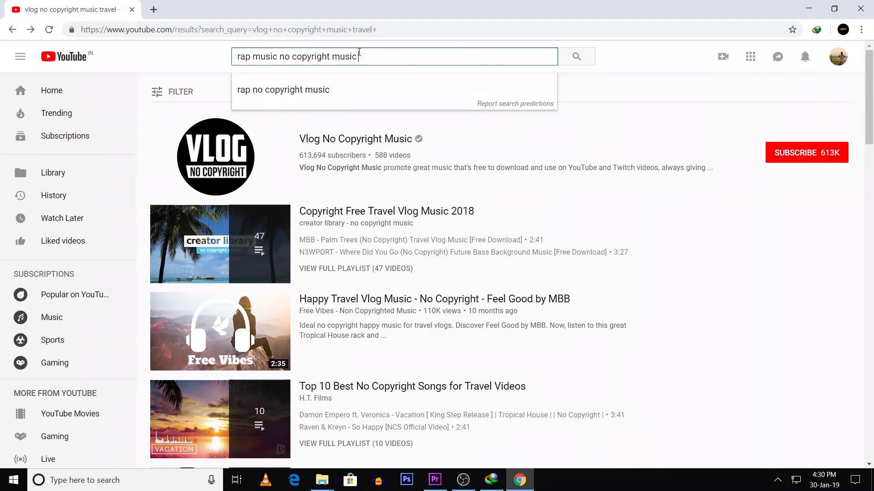
{"action": "left_click", "coordinate": [575, 62]}
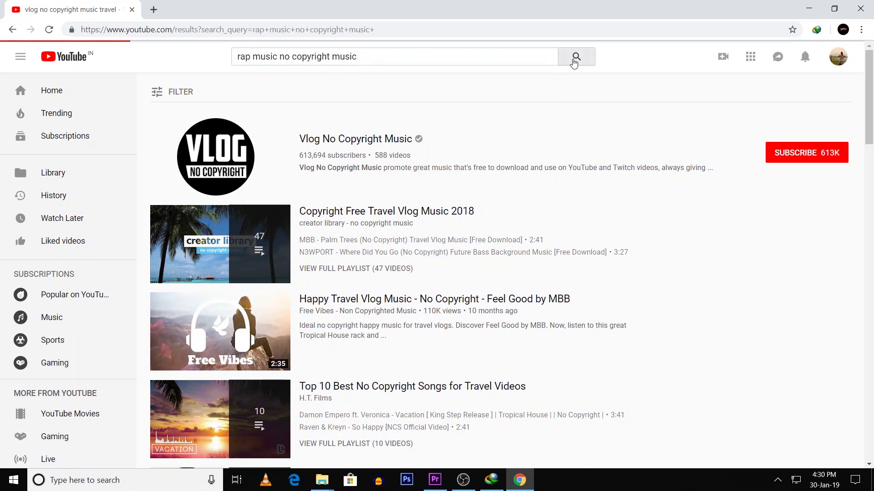
Preview several parts of the "[FREE] RAP/DISS BEAT STREAM MUSIC NO COPYRIGHT" video and return to the results
{"action": "left_click", "coordinate": [433, 178]}
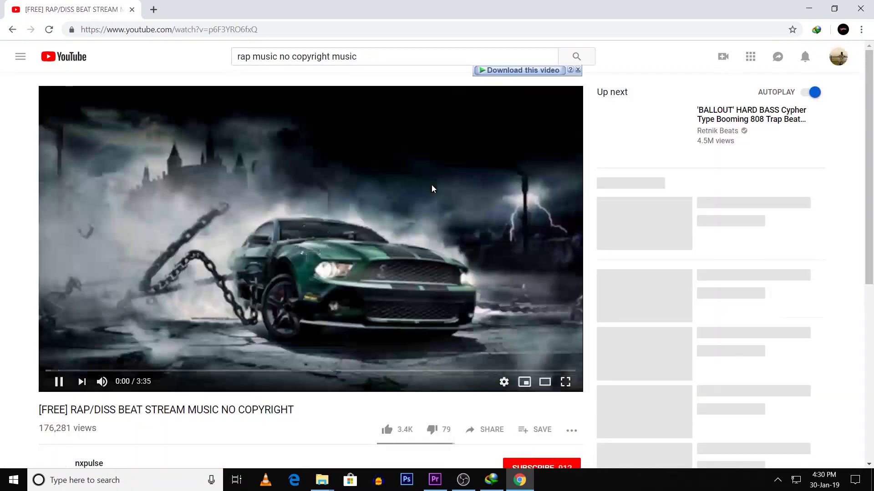
{"action": "left_click", "coordinate": [76, 371]}
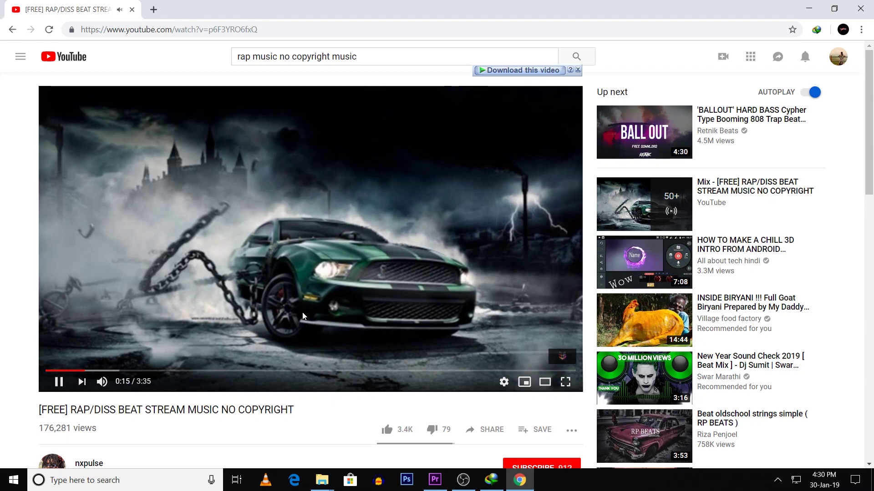
{"action": "left_click", "coordinate": [115, 371]}
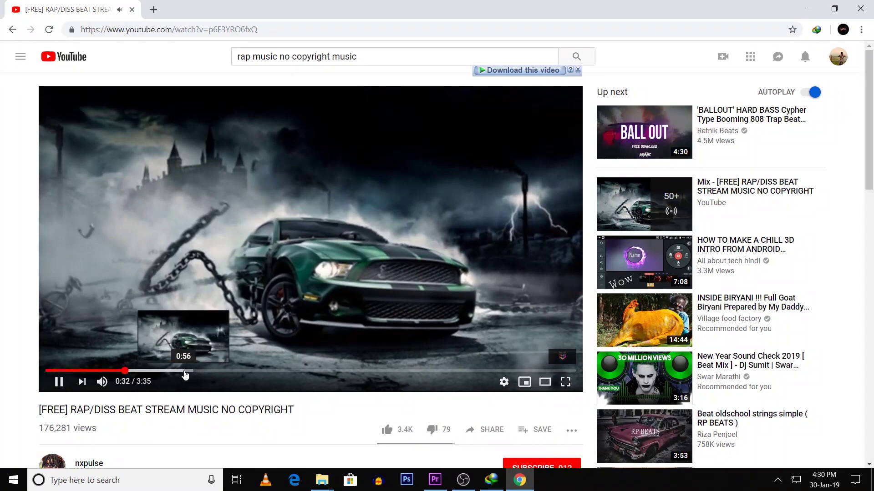
{"action": "left_click", "coordinate": [190, 371]}
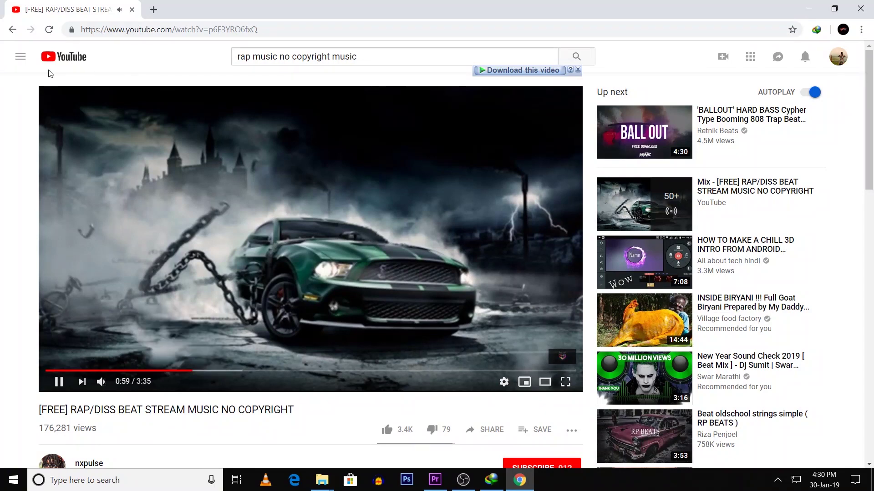
{"action": "left_click", "coordinate": [13, 30]}
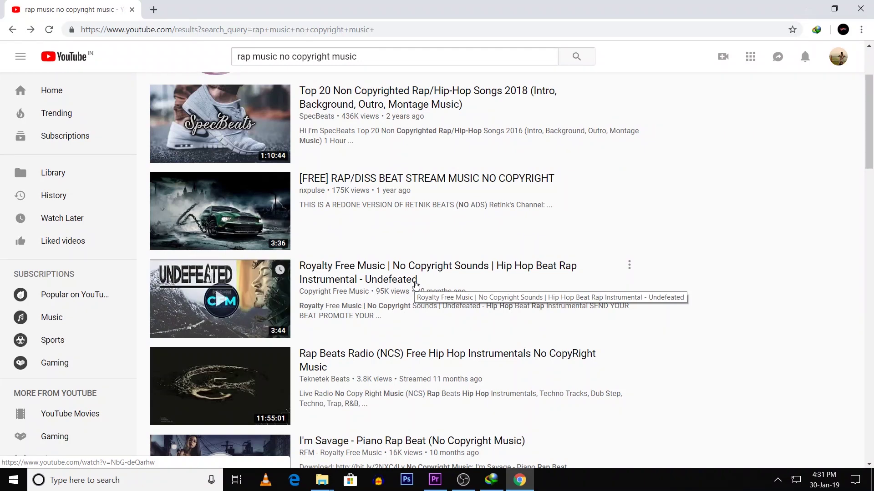
Close Chrome and bring up the download list in Internet Download Manager
{"action": "left_click", "coordinate": [860, 8]}
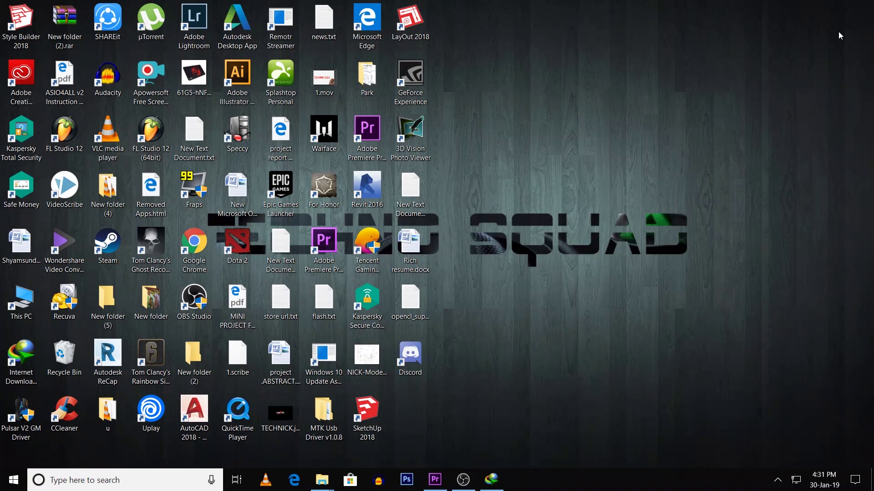
{"action": "mouse_move", "coordinate": [496, 481]}
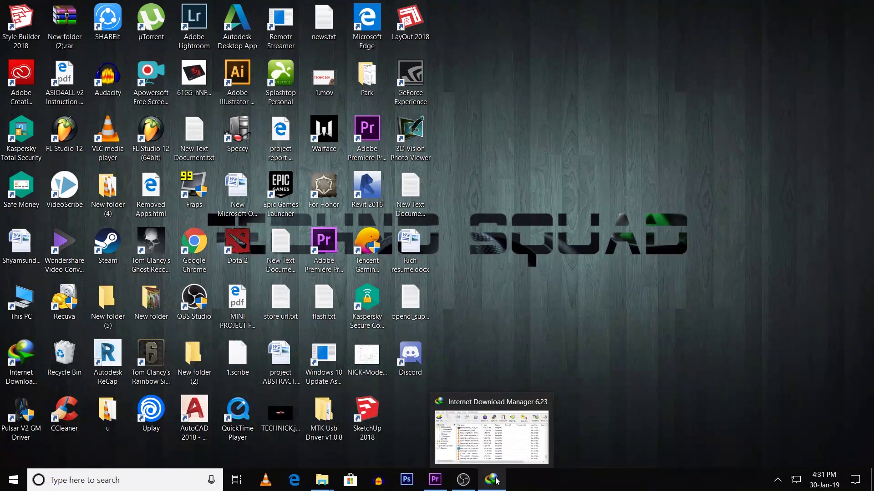
{"action": "left_click", "coordinate": [496, 481]}
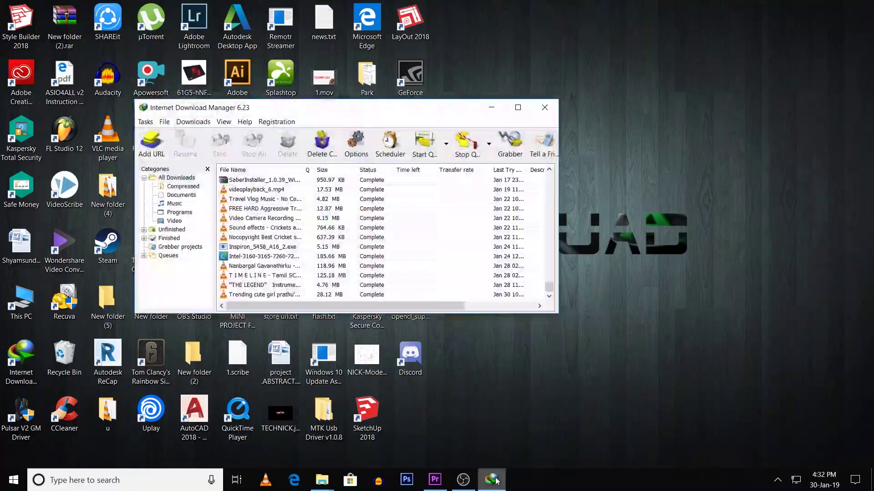
Import the "THE LEGEND" Instrumental Rap Trap beats video from the Downloads Video folder into the Premiere Pro project
{"action": "left_click", "coordinate": [322, 480]}
{"action": "left_click", "coordinate": [143, 411]}
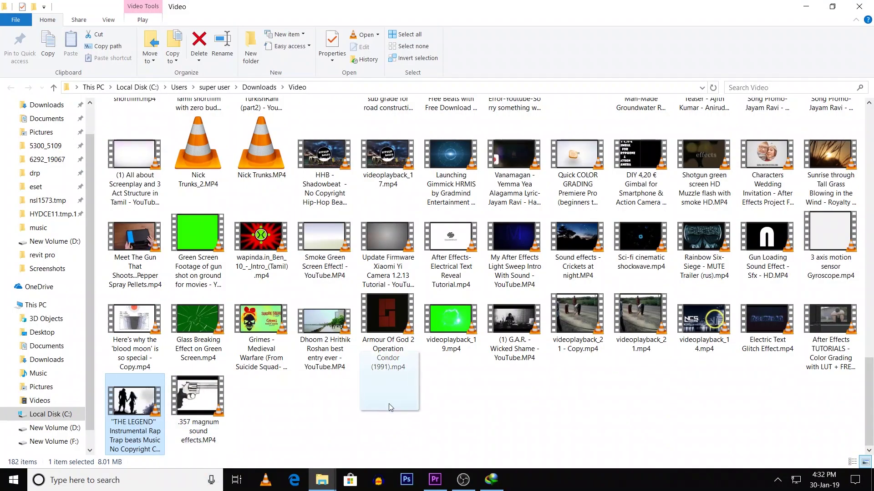
{"action": "left_click", "coordinate": [435, 480]}
{"action": "left_click_drag", "start_coordinate": [437, 484], "coordinate": [146, 414]}
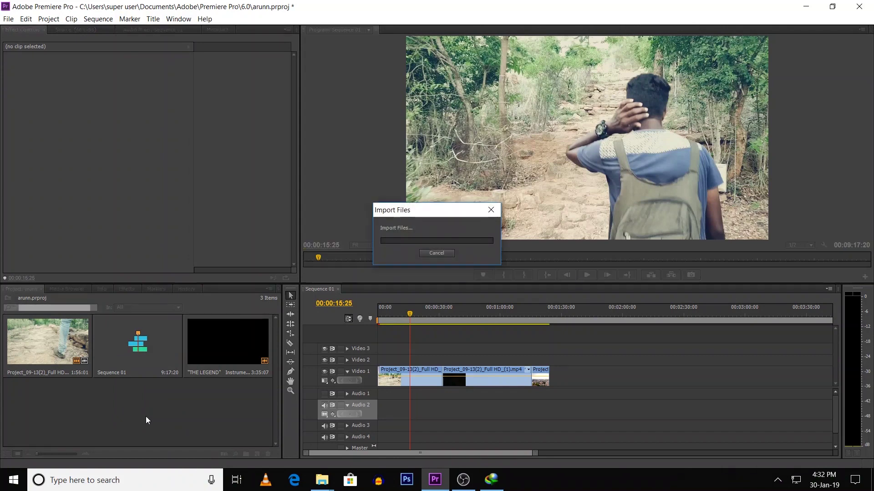
Place the imported "THE LEGEND" clip on Video 2 and Audio 2 at about 00:00:43:09 and unlink its video from its audio
{"action": "left_click_drag", "start_coordinate": [22, 413], "coordinate": [477, 363]}
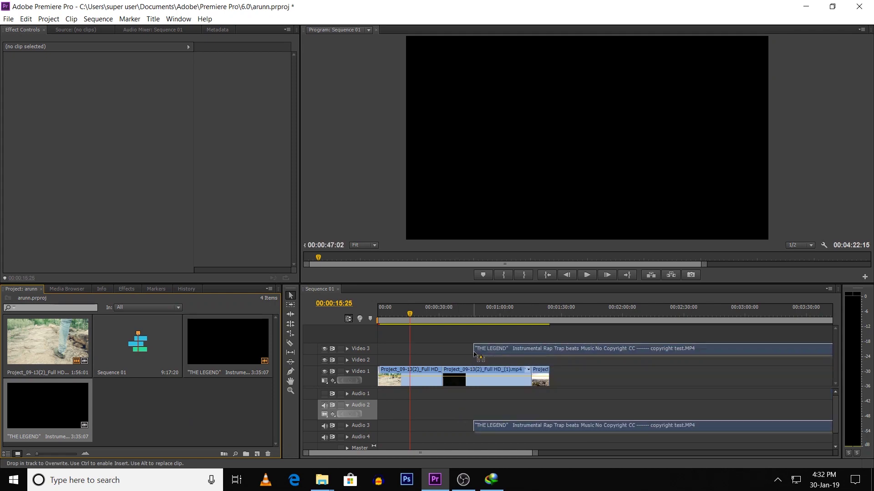
{"action": "left_click_drag", "start_coordinate": [535, 454], "coordinate": [563, 458]}
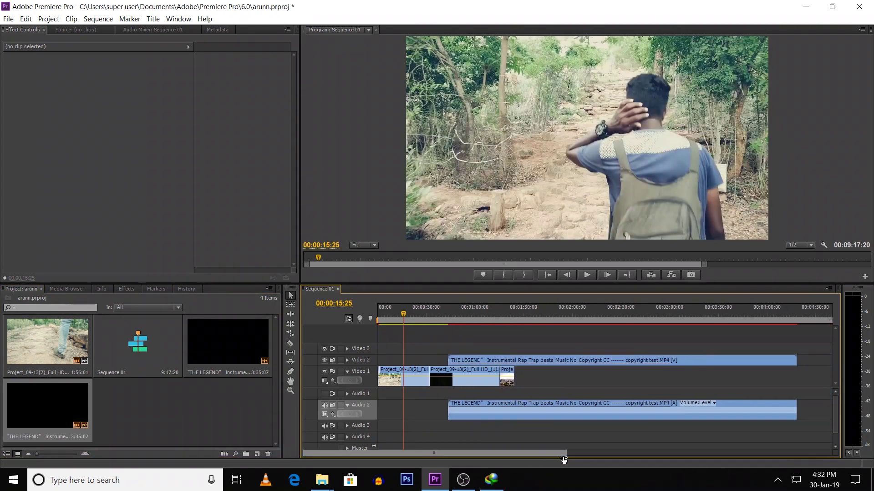
{"action": "left_click", "coordinate": [539, 360]}
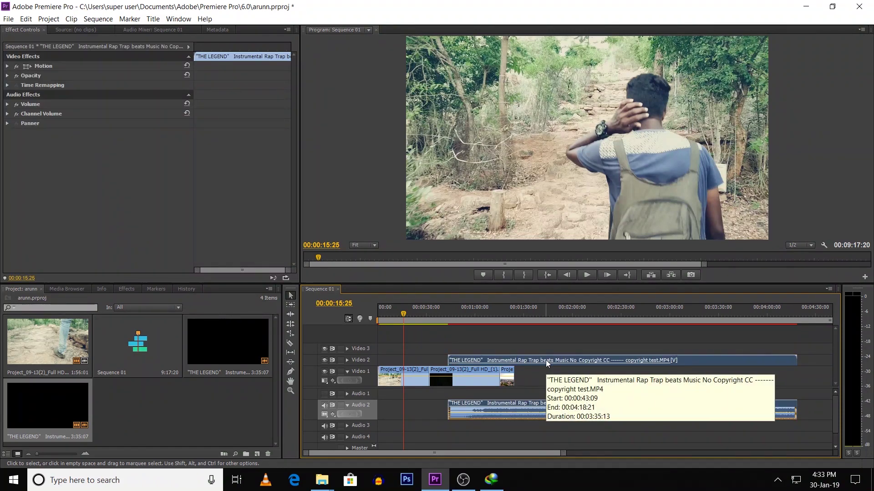
{"action": "right_click", "coordinate": [570, 357]}
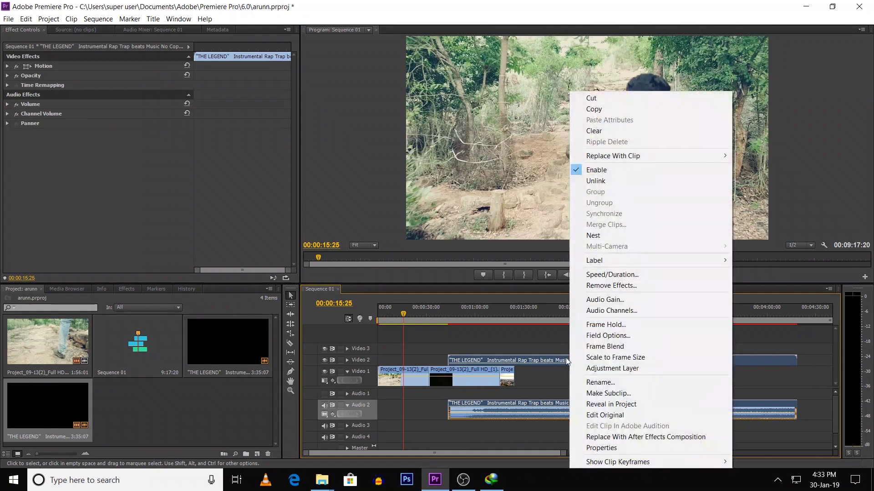
{"action": "left_click", "coordinate": [605, 180]}
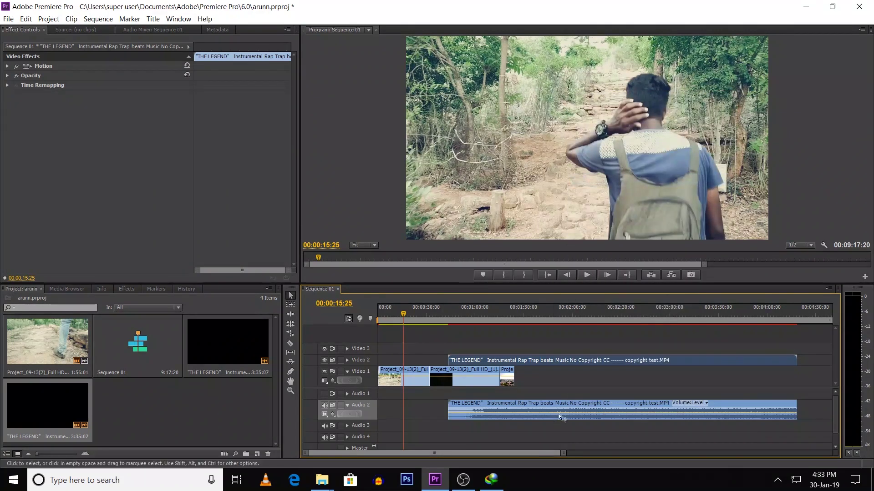
Delete the video part of "THE LEGEND" and move its audio to Audio 1, aligned with the start of the second video clip
{"action": "left_click", "coordinate": [577, 375]}
{"action": "left_click", "coordinate": [579, 362]}
{"action": "key", "text": "Delete"}
{"action": "key", "text": "equal"}
{"action": "left_click_drag", "start_coordinate": [584, 403], "coordinate": [543, 394]}
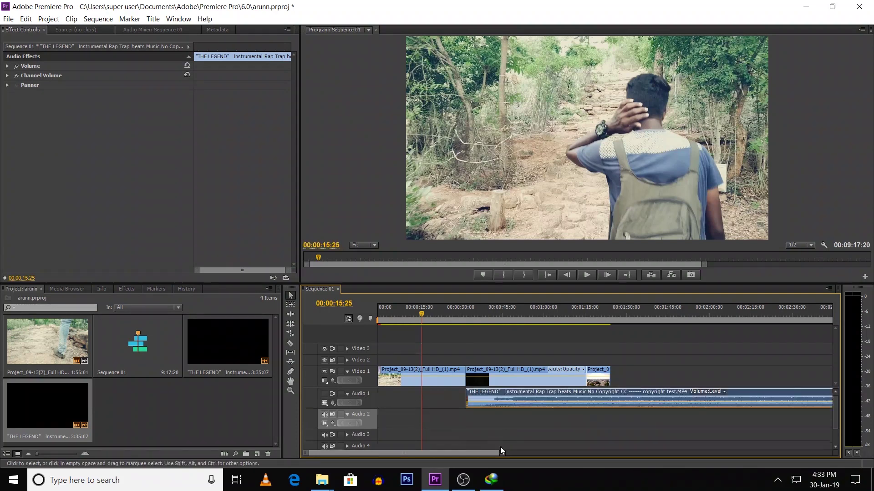
Trim the end of the "THE LEGEND" audio to match the end of the last video clip
{"action": "key", "text": "minus"}
{"action": "key", "text": "minus"}
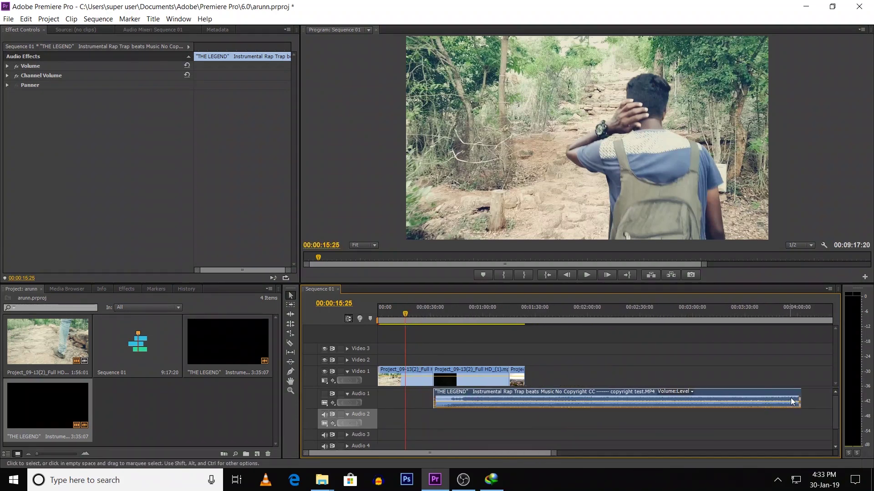
{"action": "left_click_drag", "start_coordinate": [800, 399], "coordinate": [524, 400]}
{"action": "key", "text": "equal"}
{"action": "key", "text": "equal"}
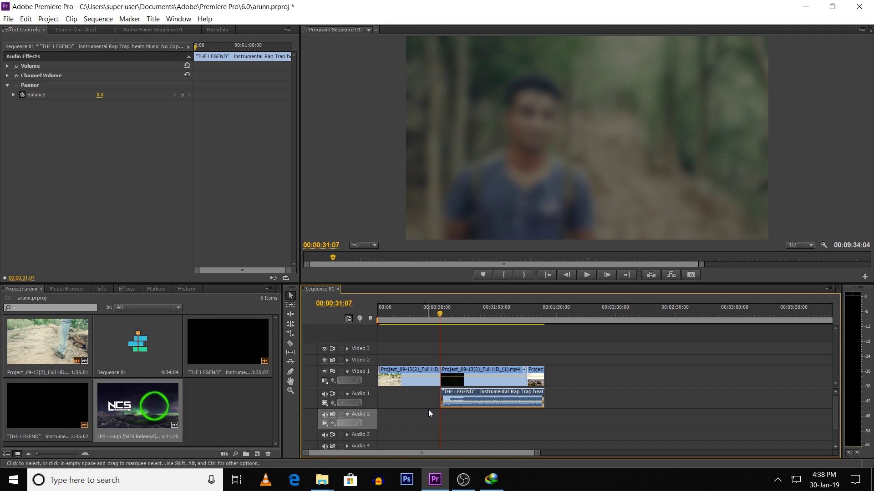
Play the sequence from 00:00:31:07, scrub through the opening section and park the playhead at 00:00:01:25
{"action": "key", "text": "space"}
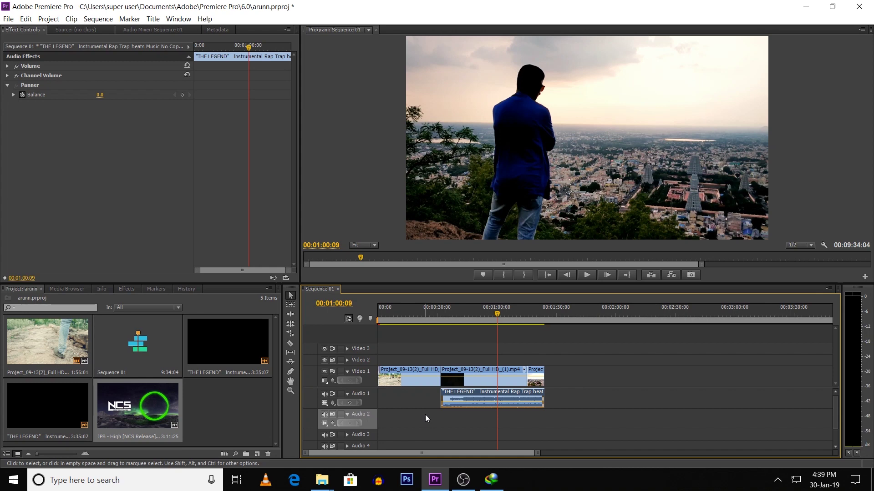
{"action": "left_click_drag", "start_coordinate": [402, 316], "coordinate": [391, 316]}
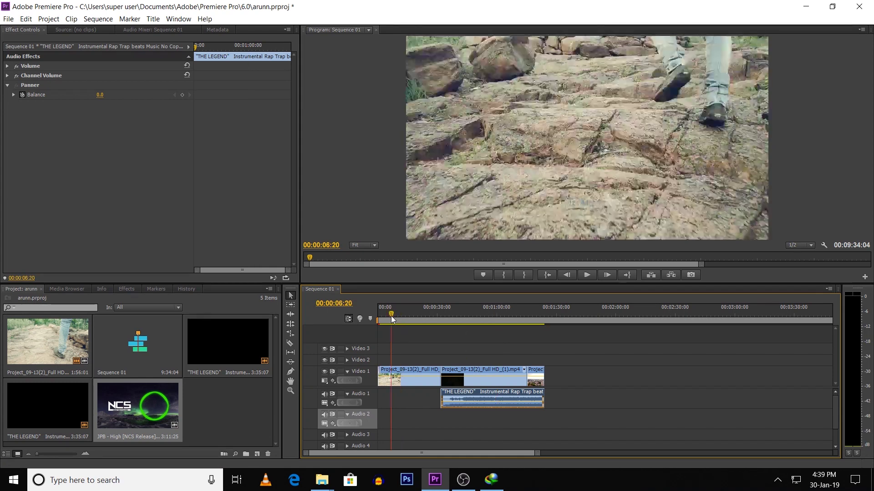
{"action": "left_click_drag", "start_coordinate": [537, 453], "coordinate": [505, 454]}
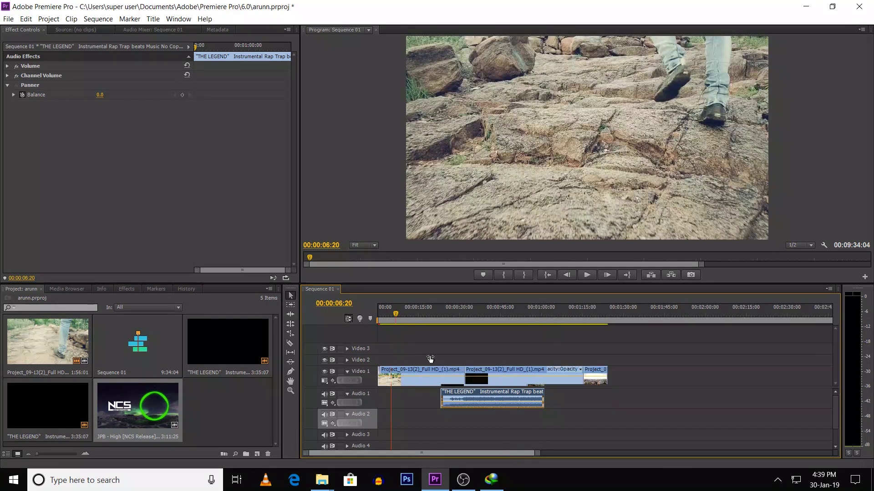
{"action": "mouse_move", "coordinate": [395, 321]}
{"action": "left_mouse_down"}
{"action": "mouse_move", "coordinate": [378, 320]}
{"action": "mouse_move", "coordinate": [404, 321]}
{"action": "left_mouse_up"}
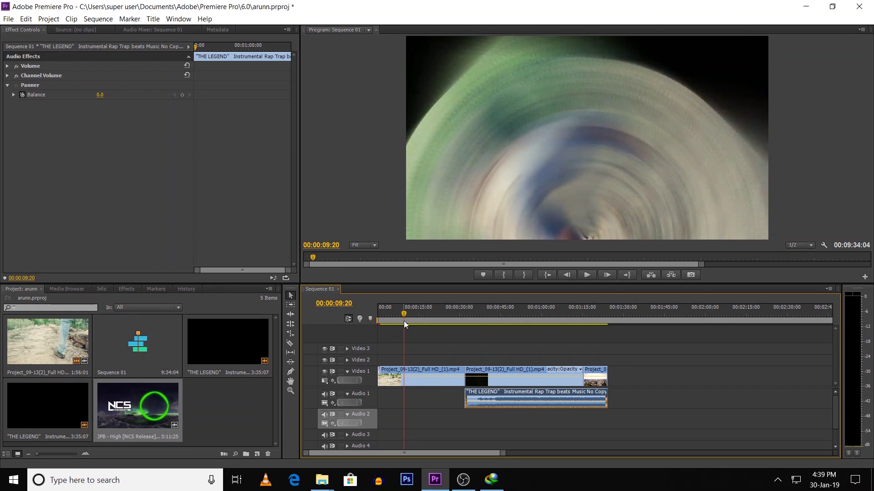
{"action": "left_click", "coordinate": [383, 320]}
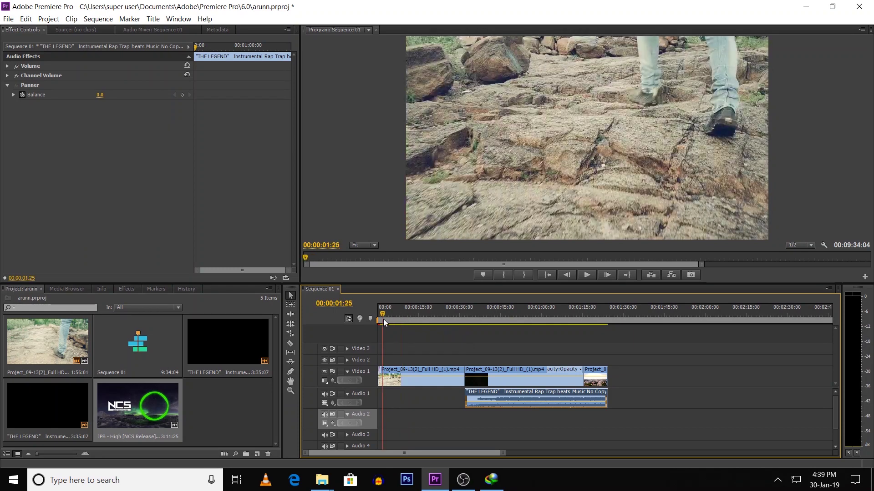
Place the "JPB - High [NCS Release]" clip on Video 1 and Audio 1 after the last video clip, and unlink its video from its audio
{"action": "left_click_drag", "start_coordinate": [502, 453], "coordinate": [556, 453]}
{"action": "left_click_drag", "start_coordinate": [136, 405], "coordinate": [562, 367]}
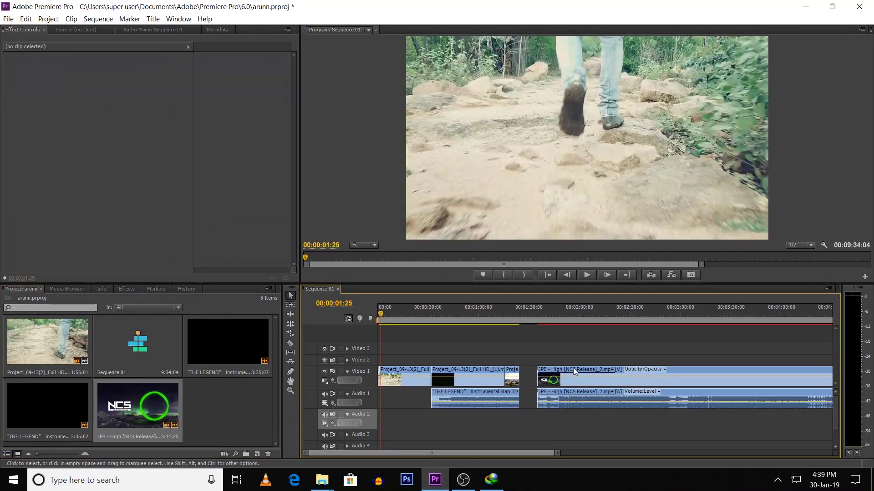
{"action": "left_click", "coordinate": [572, 369]}
{"action": "right_click", "coordinate": [571, 371]}
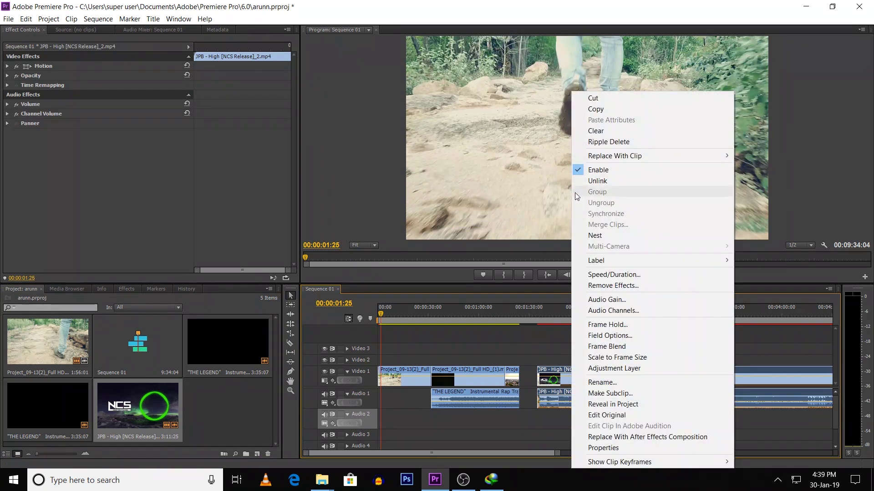
{"action": "left_click", "coordinate": [600, 180]}
Delete the video part of the JPB clip and move its audio to the start of Audio 2
{"action": "left_click", "coordinate": [578, 368]}
{"action": "key", "text": "Delete"}
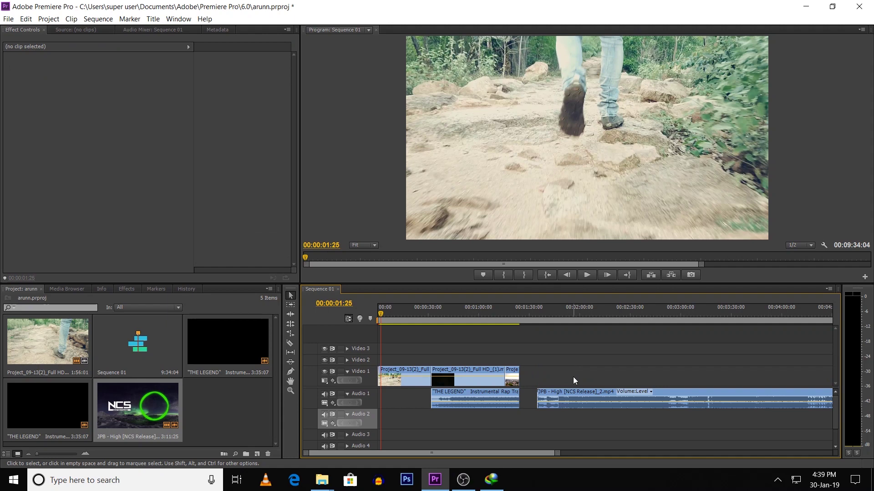
{"action": "left_click_drag", "start_coordinate": [571, 394], "coordinate": [410, 420]}
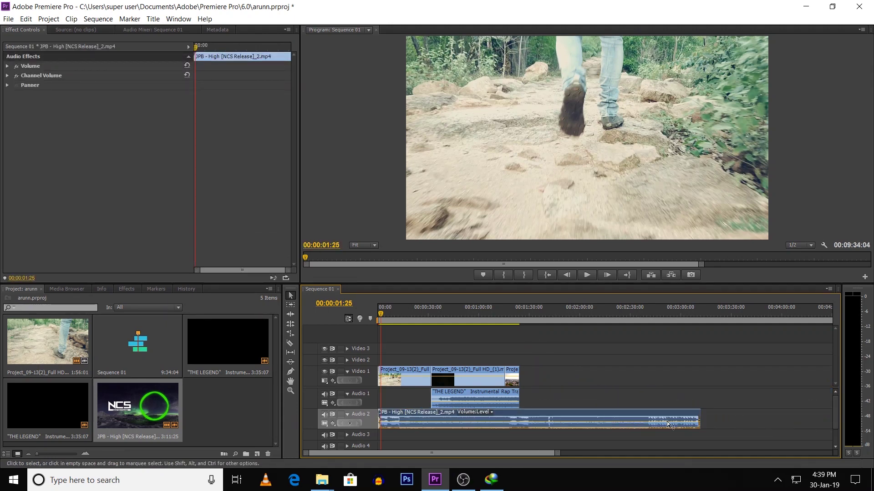
Trim the end of the JPB audio to where "THE LEGEND" audio starts, and move the JPB audio up to Audio 1
{"action": "left_click_drag", "start_coordinate": [694, 414], "coordinate": [430, 415]}
{"action": "left_click_drag", "start_coordinate": [549, 454], "coordinate": [473, 453]}
{"action": "left_click_drag", "start_coordinate": [435, 416], "coordinate": [429, 404]}
{"action": "left_click", "coordinate": [377, 314]}
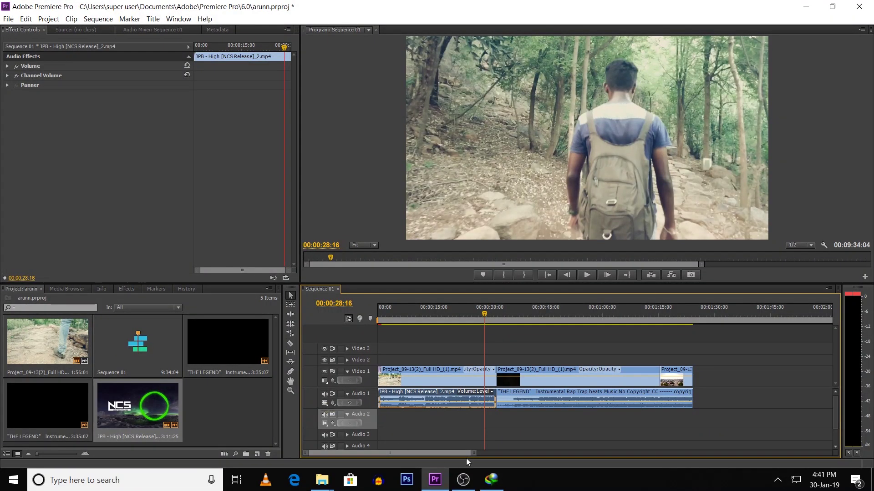
Lower the volume level of the JPB audio on Audio 1 to -8.29 dB
{"action": "key", "text": "="}
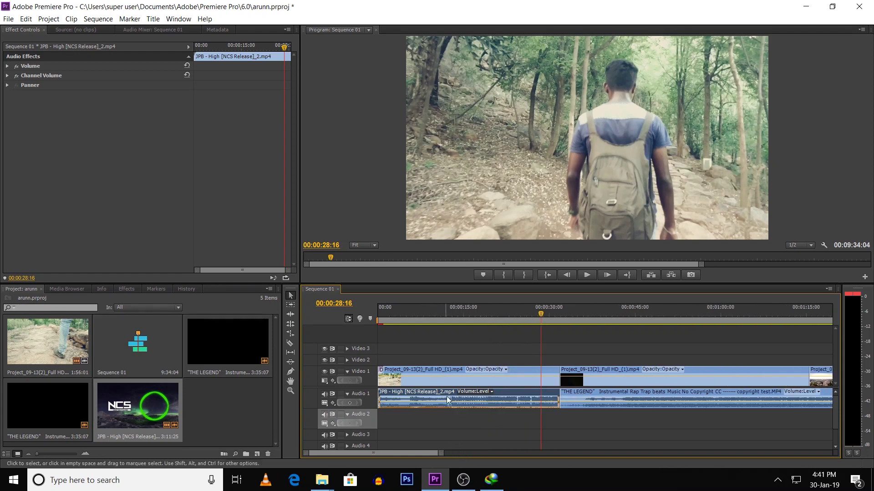
{"action": "left_click_drag", "start_coordinate": [452, 403], "coordinate": [452, 407]}
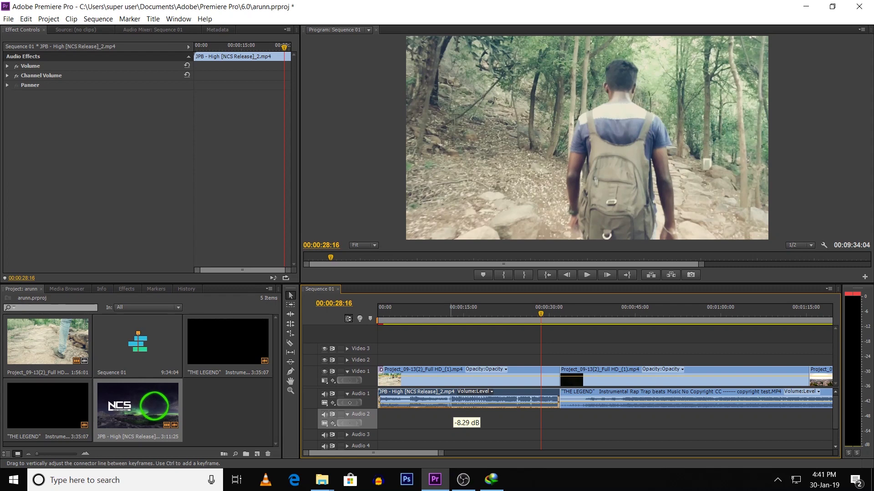
{"action": "left_click_drag", "start_coordinate": [440, 453], "coordinate": [439, 455]}
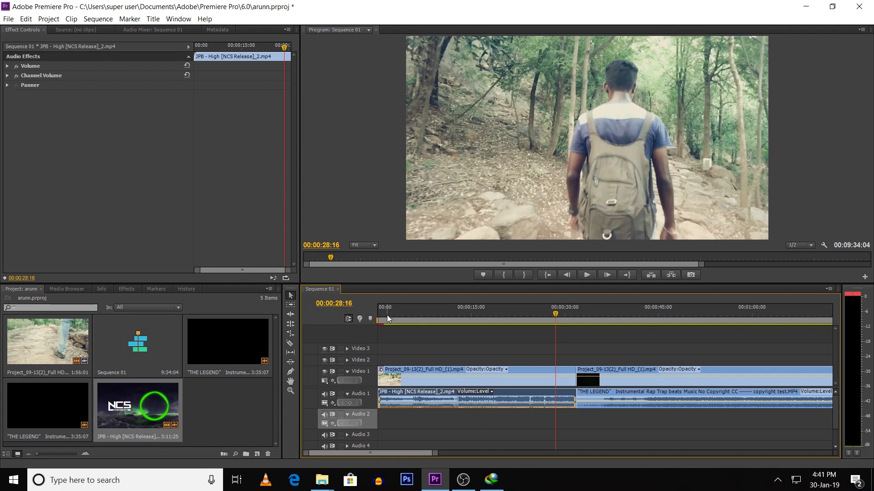
Try applying the Constant Gain crossfade to both the start and the end of the JPB audio
{"action": "left_click", "coordinate": [128, 289]}
{"action": "left_click", "coordinate": [7, 320]}
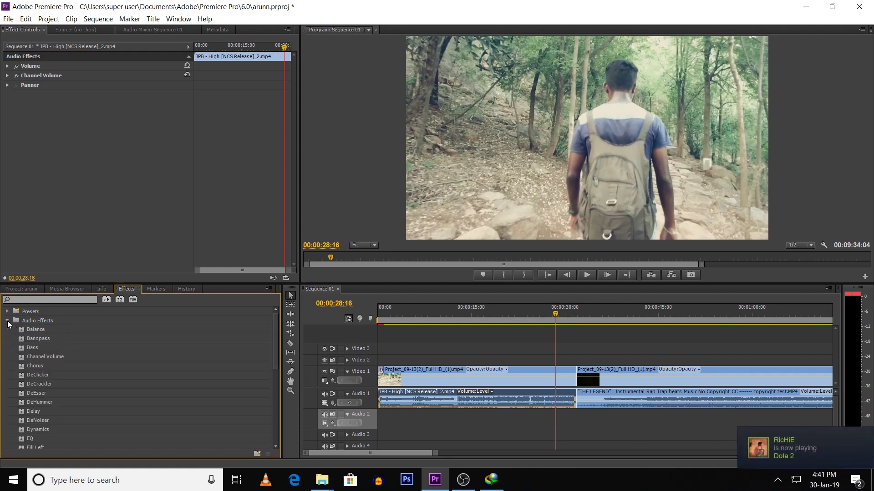
{"action": "left_click", "coordinate": [7, 321]}
{"action": "left_click", "coordinate": [7, 330]}
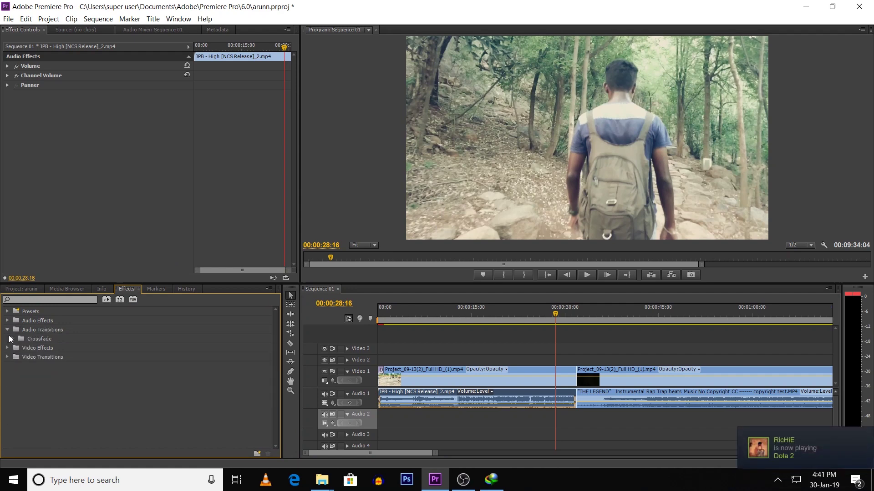
{"action": "left_click", "coordinate": [12, 339]}
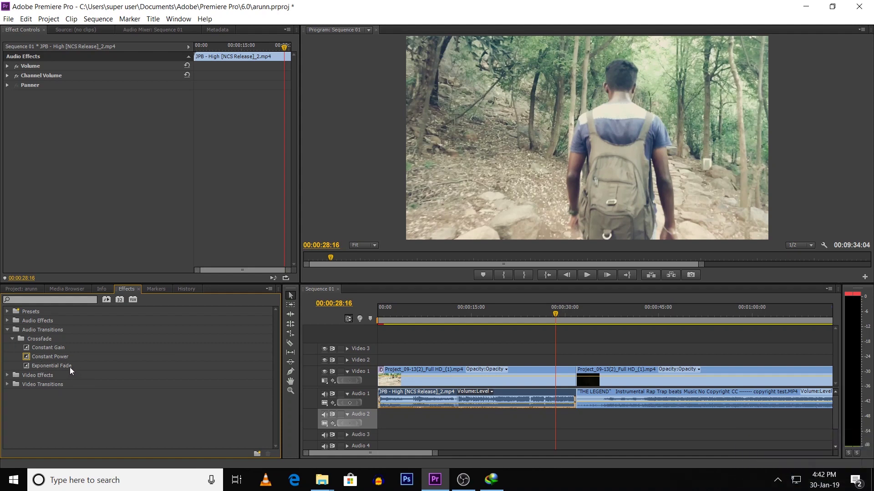
{"action": "left_click_drag", "start_coordinate": [47, 349], "coordinate": [383, 399]}
{"action": "left_click_drag", "start_coordinate": [52, 350], "coordinate": [511, 378]}
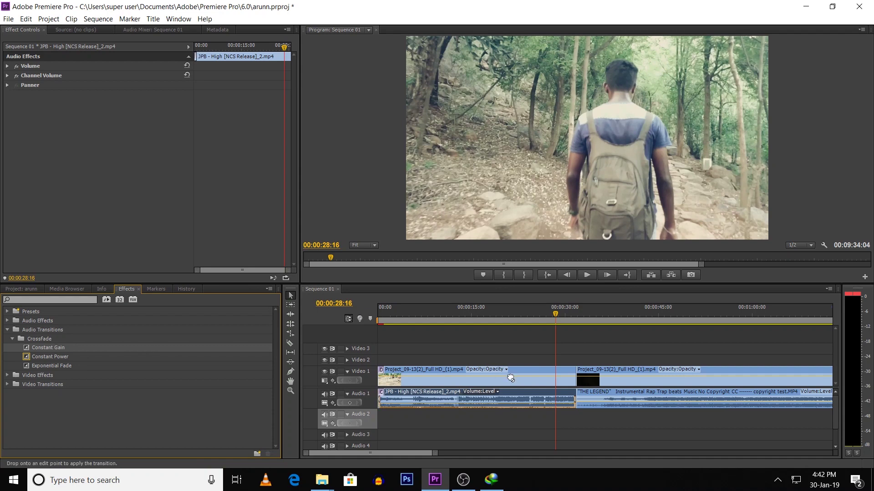
{"action": "left_click_drag", "start_coordinate": [566, 403], "coordinate": [574, 400]}
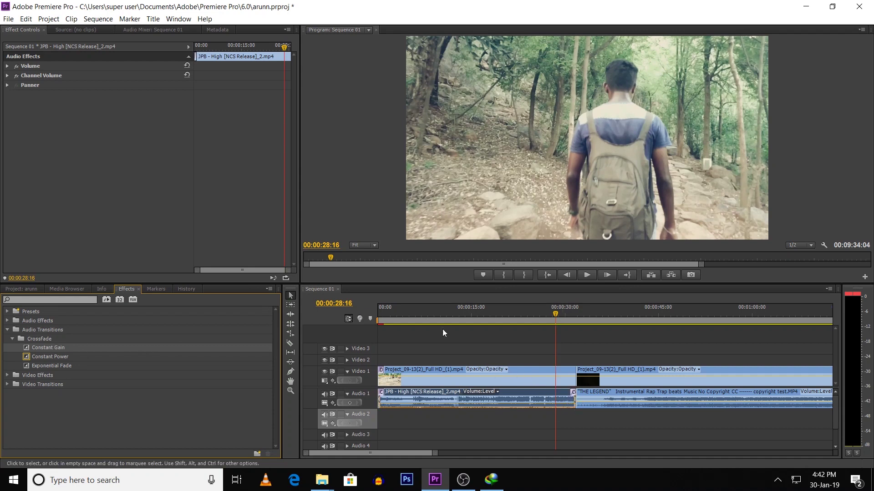
Play the sequence from its start to 00:00:16:01 to check how the JPB audio fades in
{"action": "left_click", "coordinate": [379, 313]}
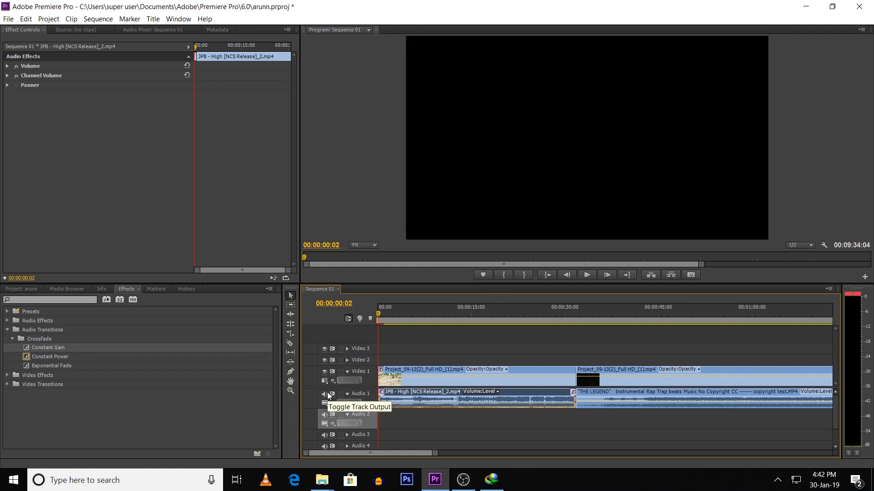
{"action": "key", "text": "space"}
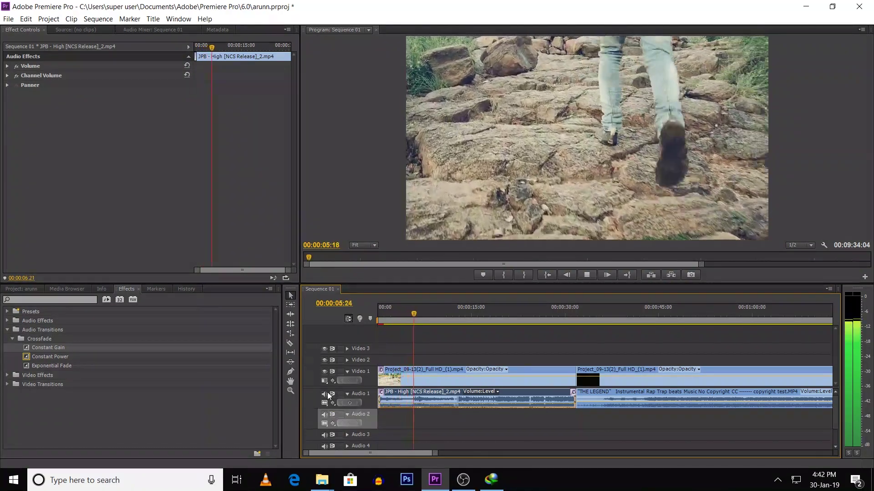
{"action": "key", "text": "space"}
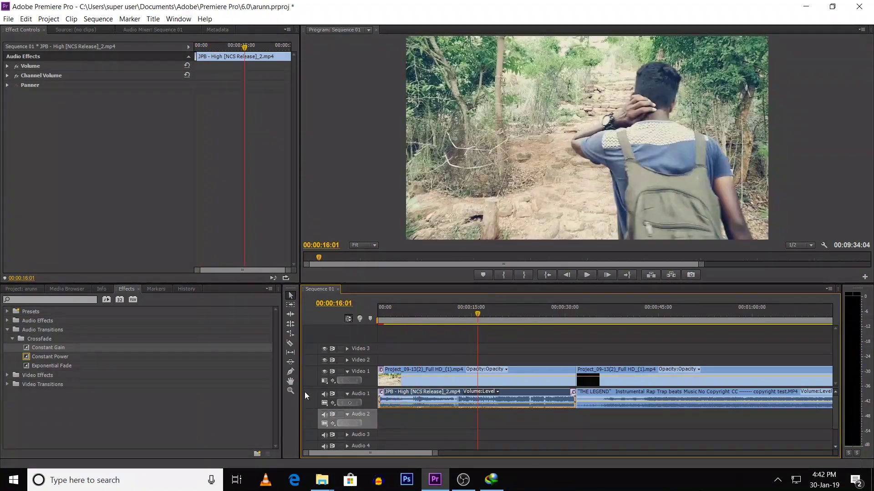
Delete the Constant Gain transitions at the start and end of the JPB audio
{"action": "left_click_drag", "start_coordinate": [434, 453], "coordinate": [408, 453]}
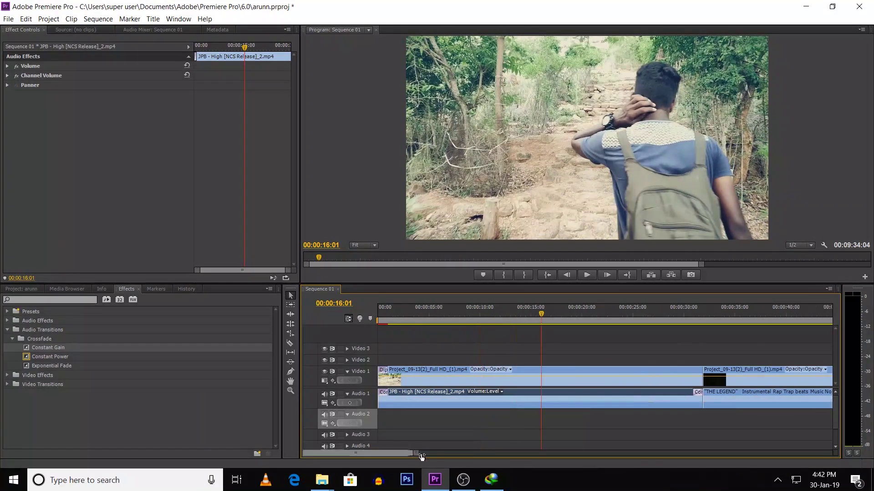
{"action": "left_click", "coordinate": [384, 392]}
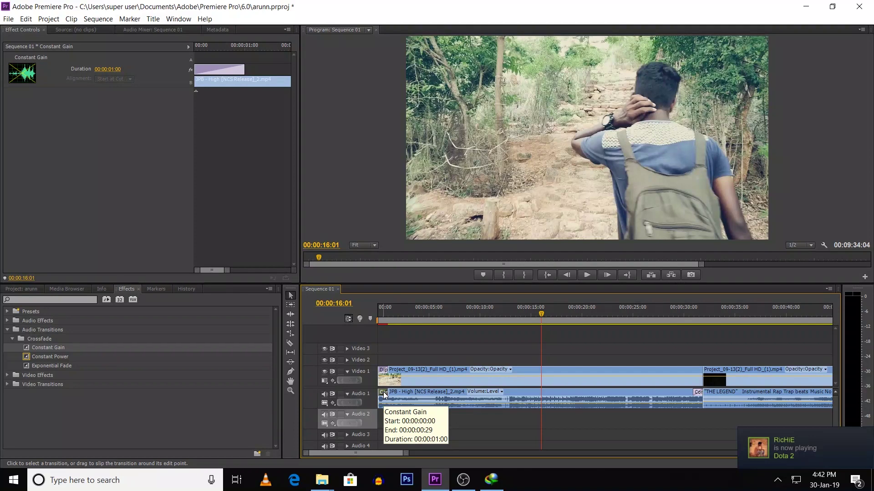
{"action": "key", "text": "Delete"}
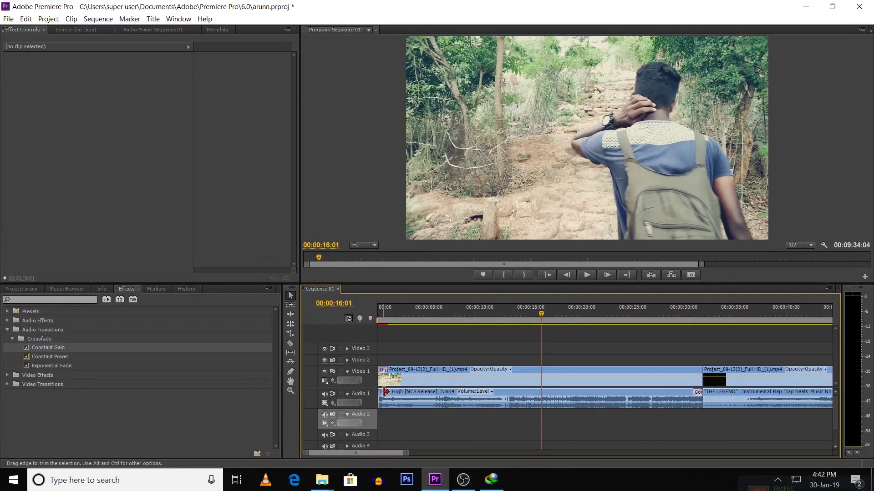
{"action": "left_click", "coordinate": [698, 392]}
{"action": "key", "text": "Delete"}
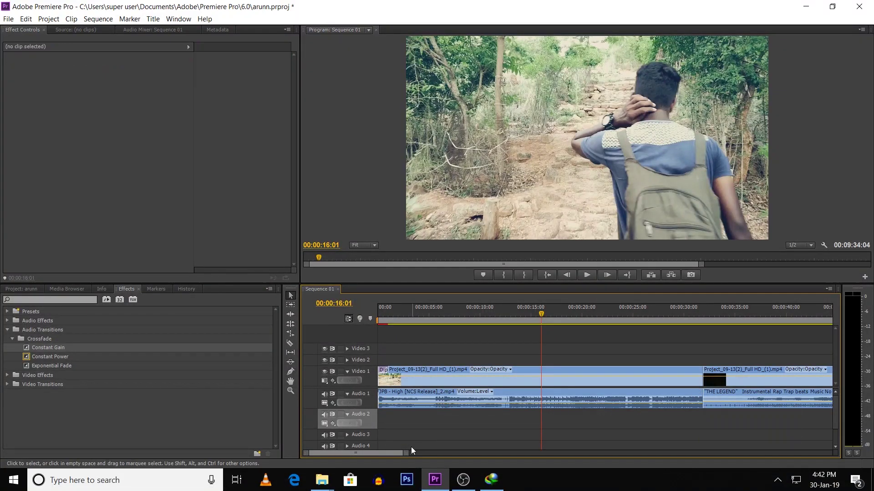
Fade in the JPB audio with two Pen tool volume keyframes near its start, the first pulled fully down, and switch Audio 1 output on
{"action": "left_click_drag", "start_coordinate": [403, 453], "coordinate": [390, 453]}
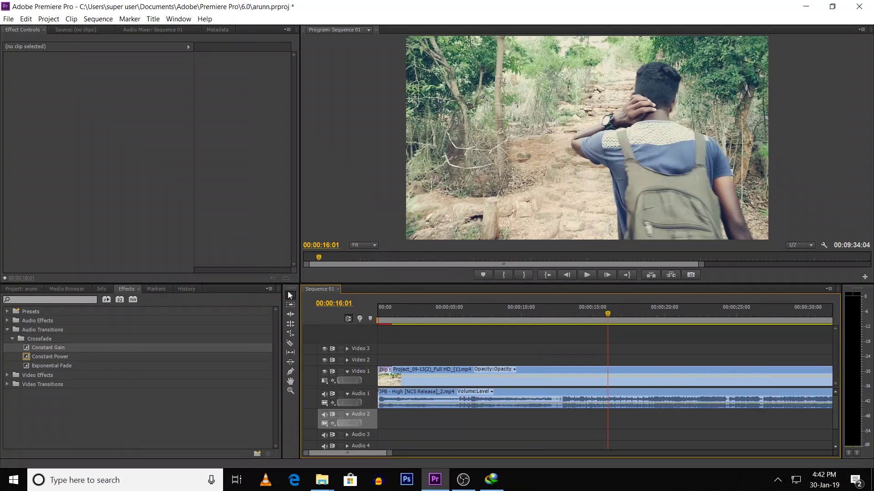
{"action": "left_click", "coordinate": [291, 373]}
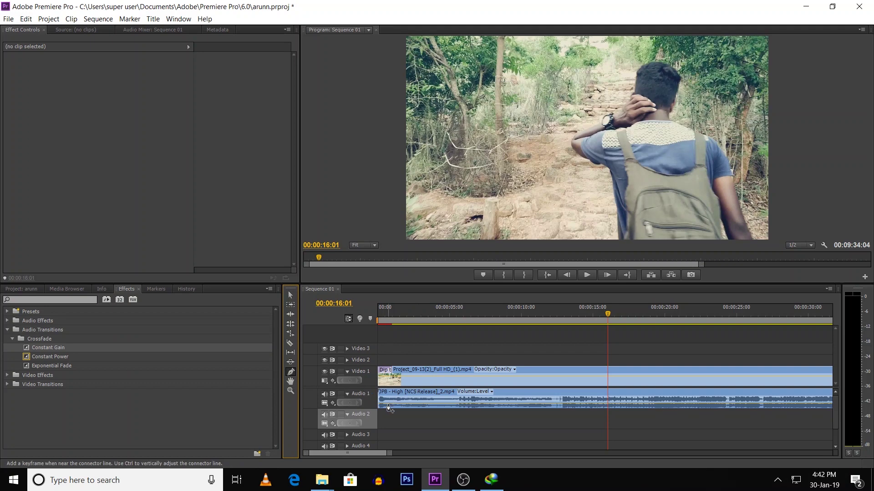
{"action": "left_click_drag", "start_coordinate": [389, 453], "coordinate": [382, 455]}
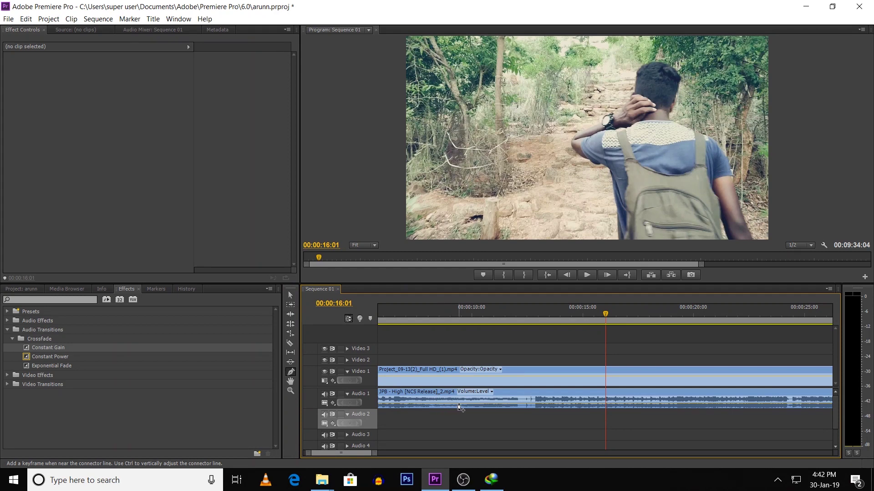
{"action": "left_click_drag", "start_coordinate": [375, 456], "coordinate": [400, 454]}
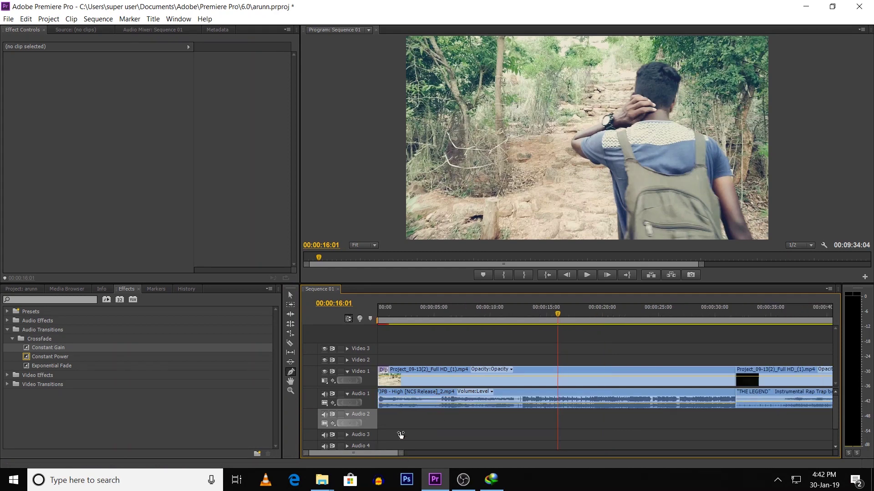
{"action": "left_click", "coordinate": [408, 404]}
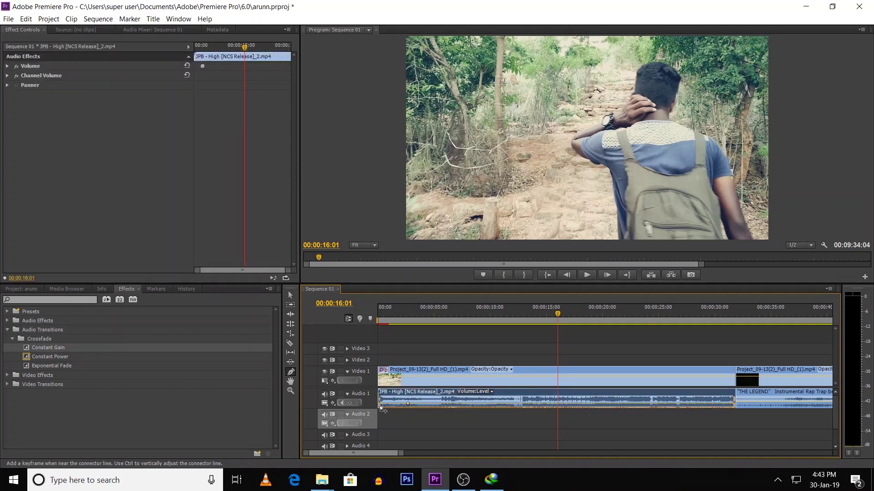
{"action": "left_click", "coordinate": [378, 405]}
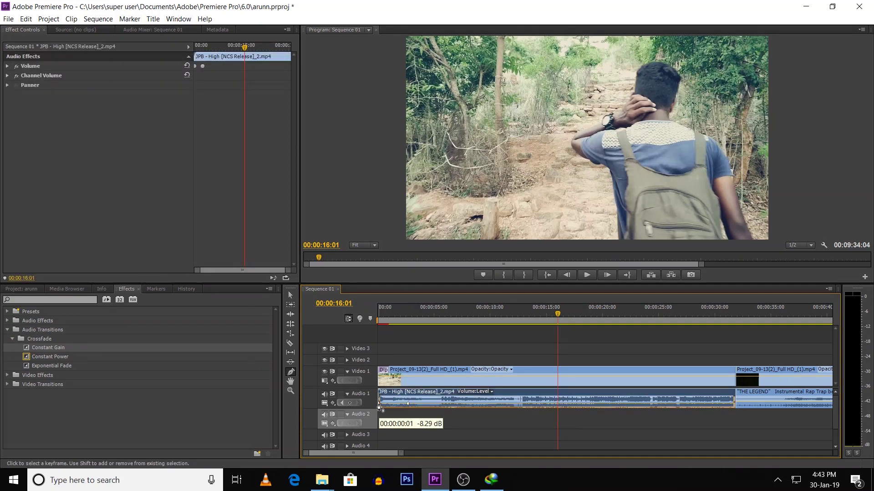
{"action": "left_click_drag", "start_coordinate": [380, 406], "coordinate": [380, 417]}
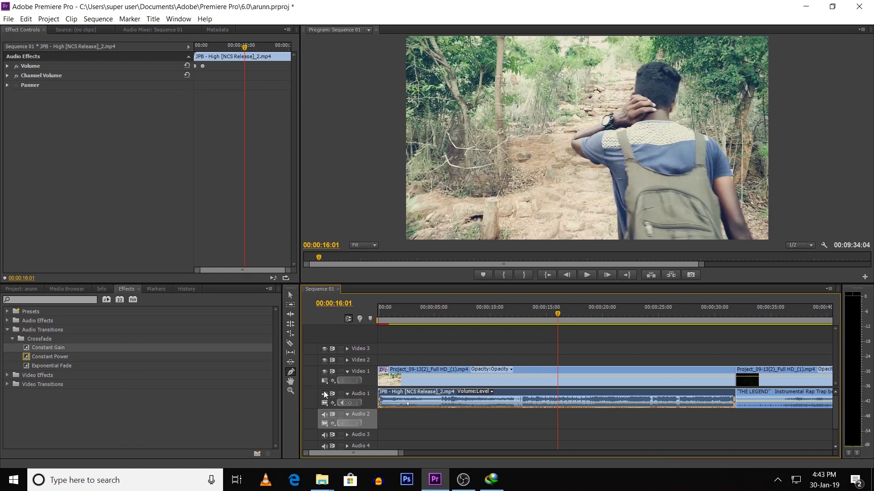
{"action": "left_click", "coordinate": [378, 312]}
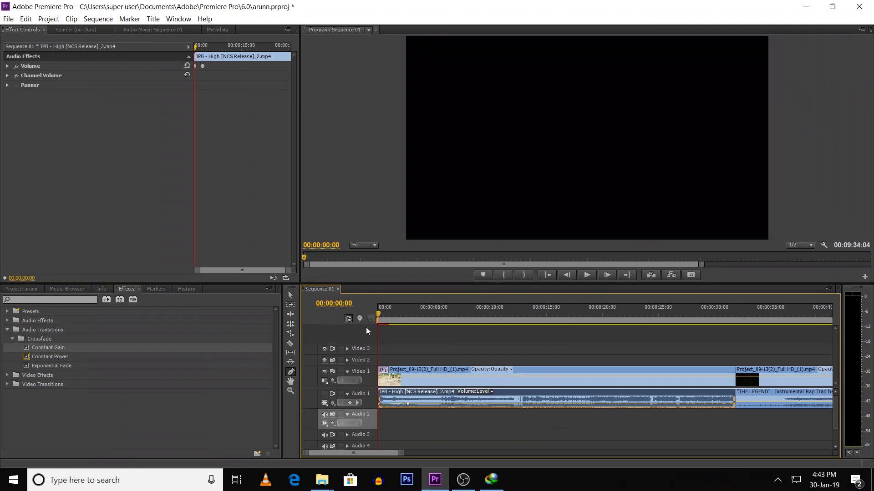
{"action": "left_click", "coordinate": [326, 393]}
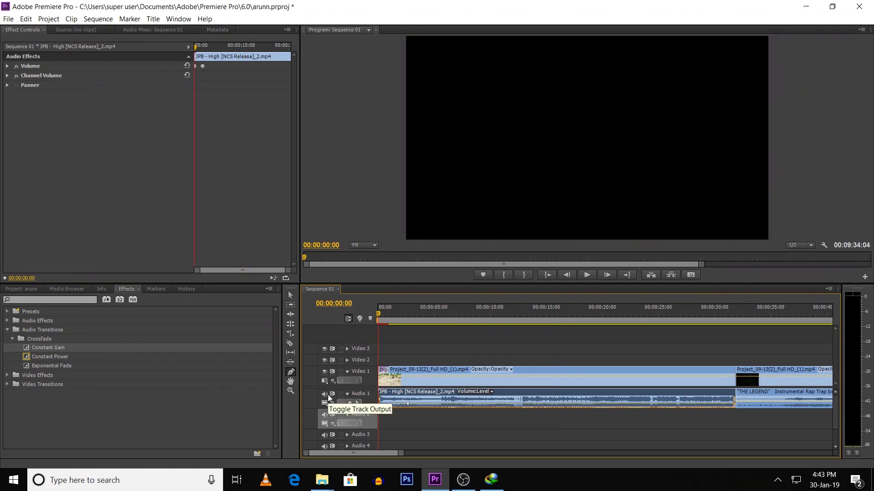
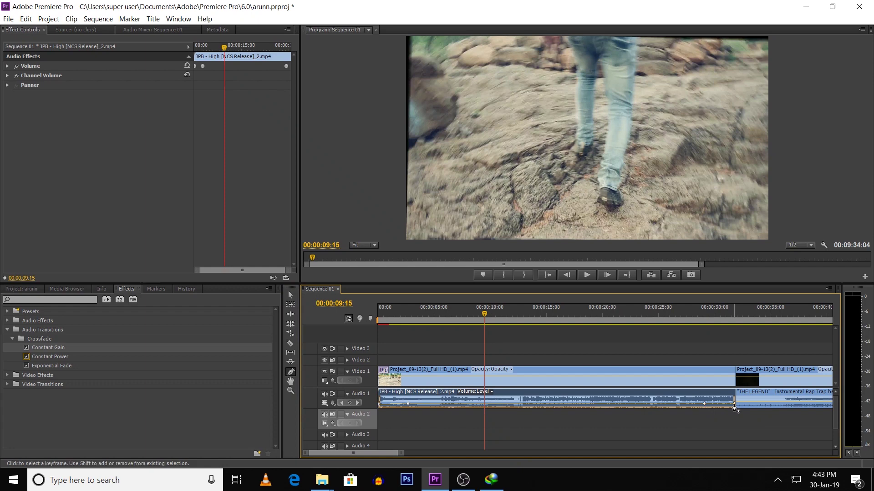
Pull down the last volume keyframe of the JPB audio for a fade-out, and play from 00:00:26:28 with Audio 1 output on
{"action": "left_click_drag", "start_coordinate": [734, 406], "coordinate": [734, 408]}
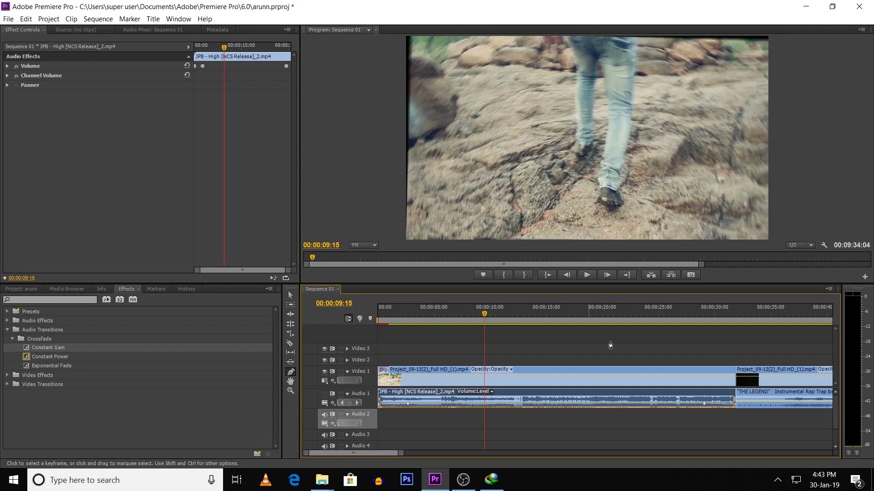
{"action": "left_click", "coordinate": [680, 314]}
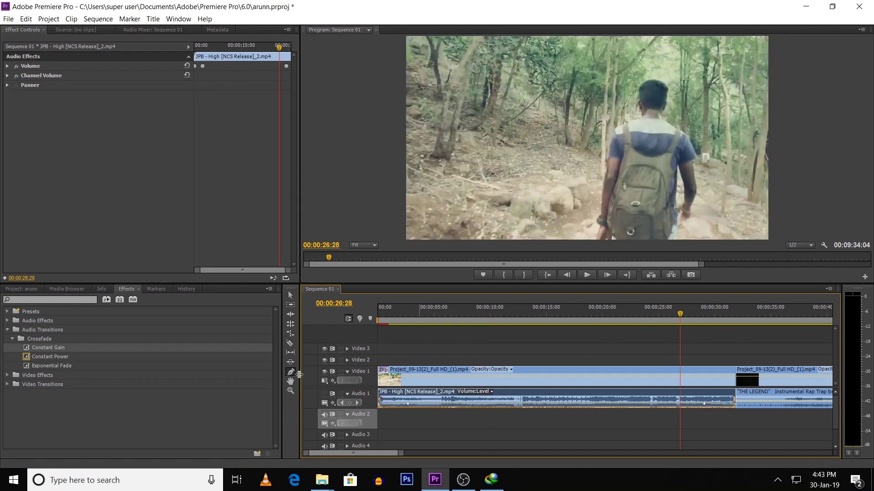
{"action": "left_click", "coordinate": [324, 394]}
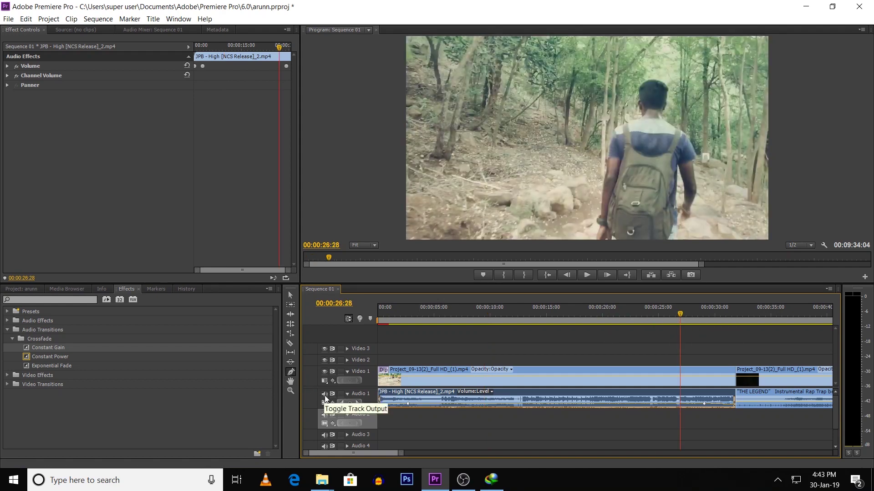
{"action": "key", "text": "space"}
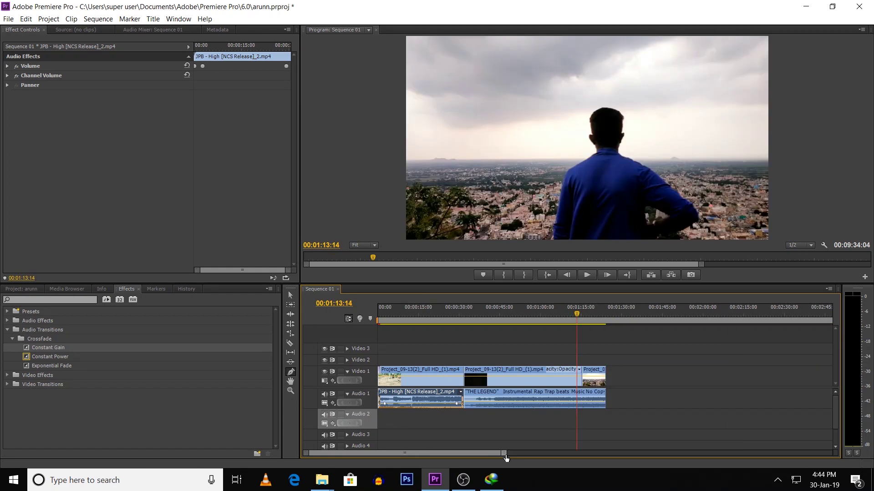
Save the project
{"action": "key", "text": "ctrl+s"}
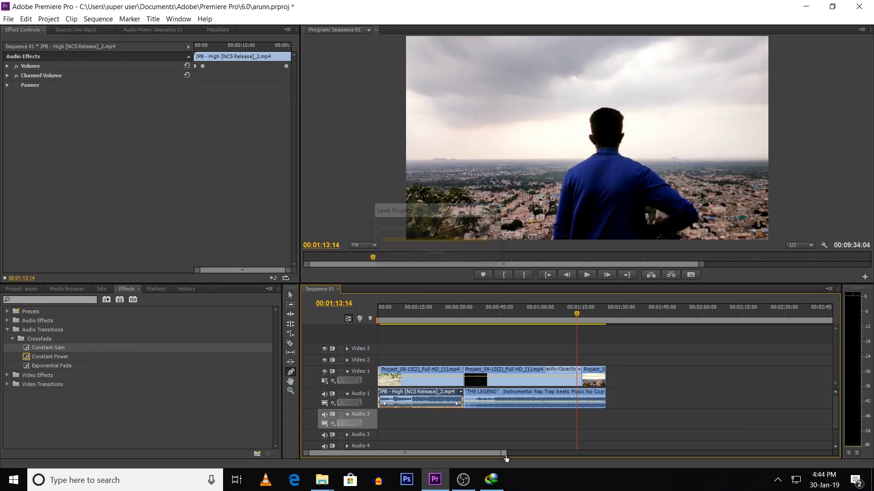